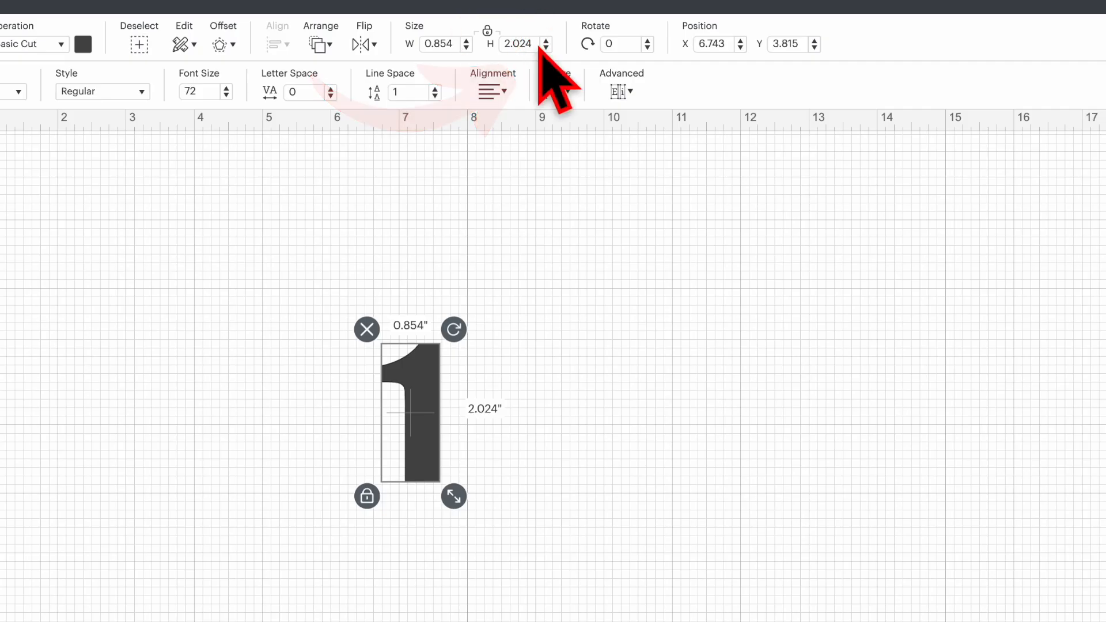
Step: Set the number 1's height to 7 inches and add a 0.25 in offset with rounded corners around it
text(7)
key(Return)
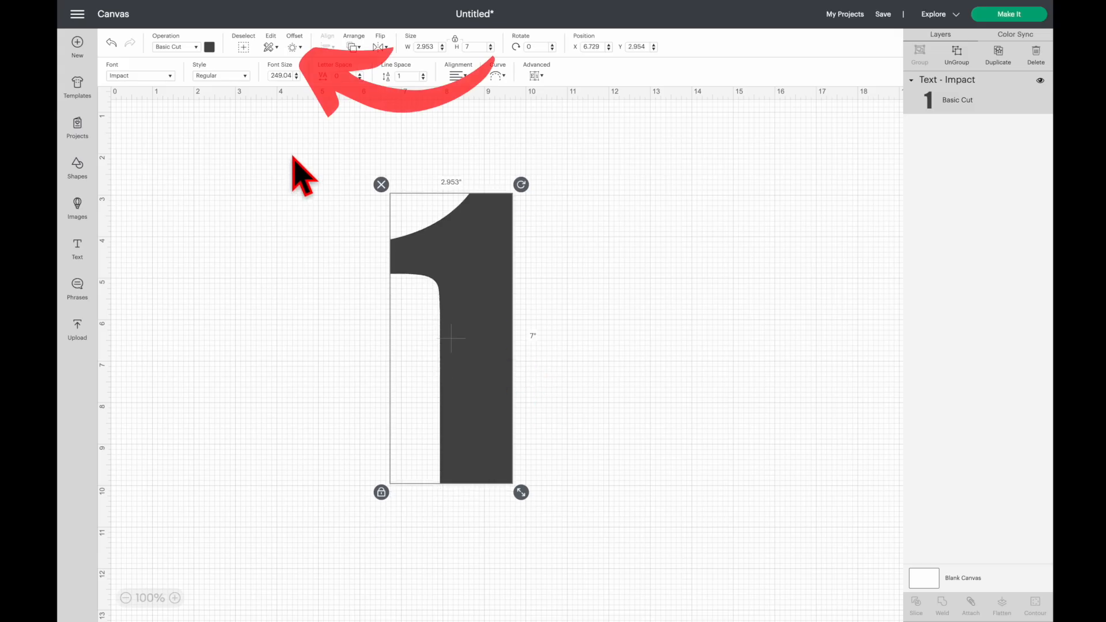
click(300, 47)
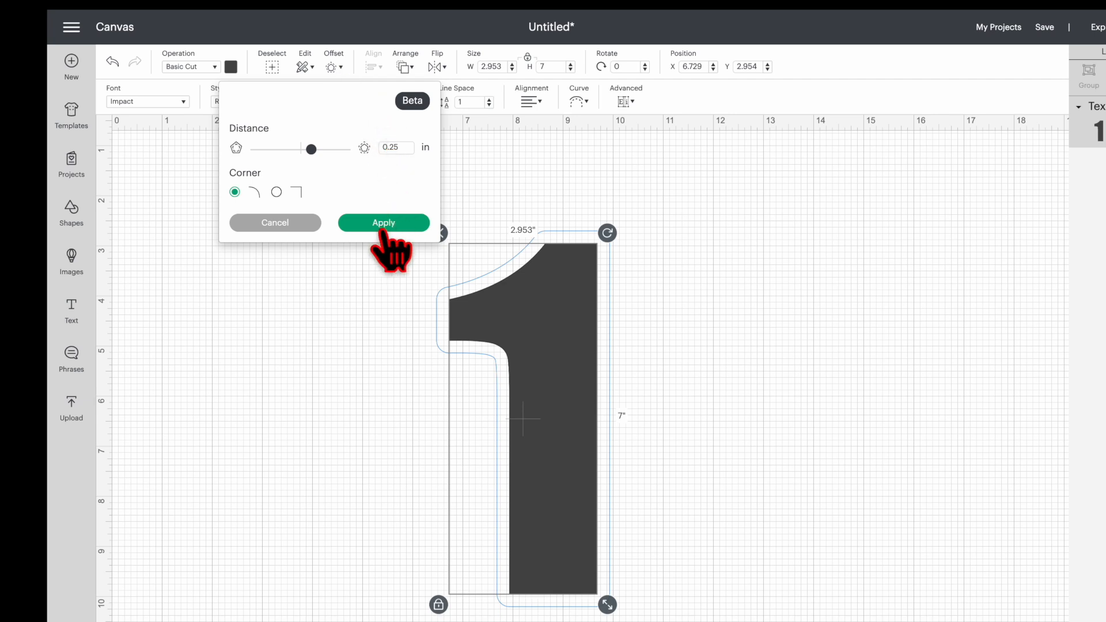
click(382, 226)
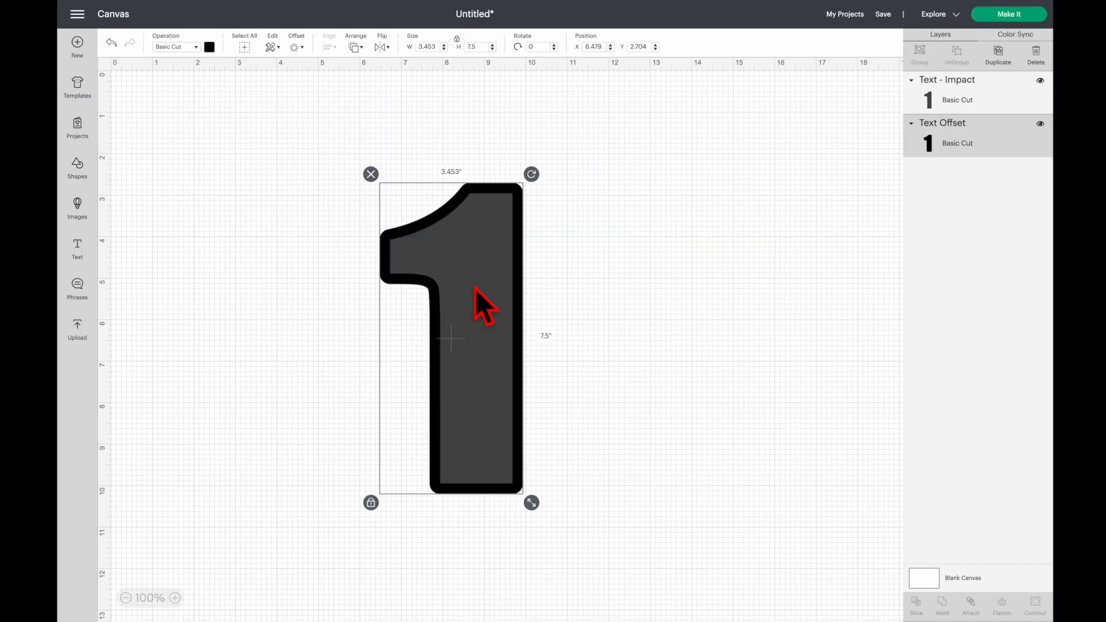
Step: Make two duplicates of the black number offset and place them side by side, clear of the original
click(709, 227)
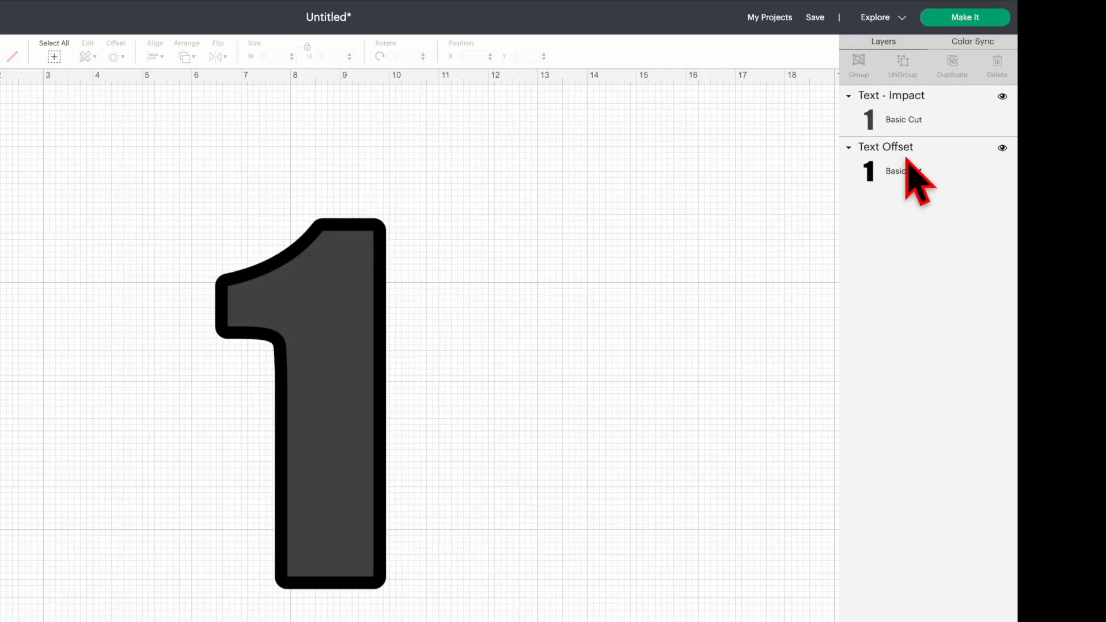
click(958, 134)
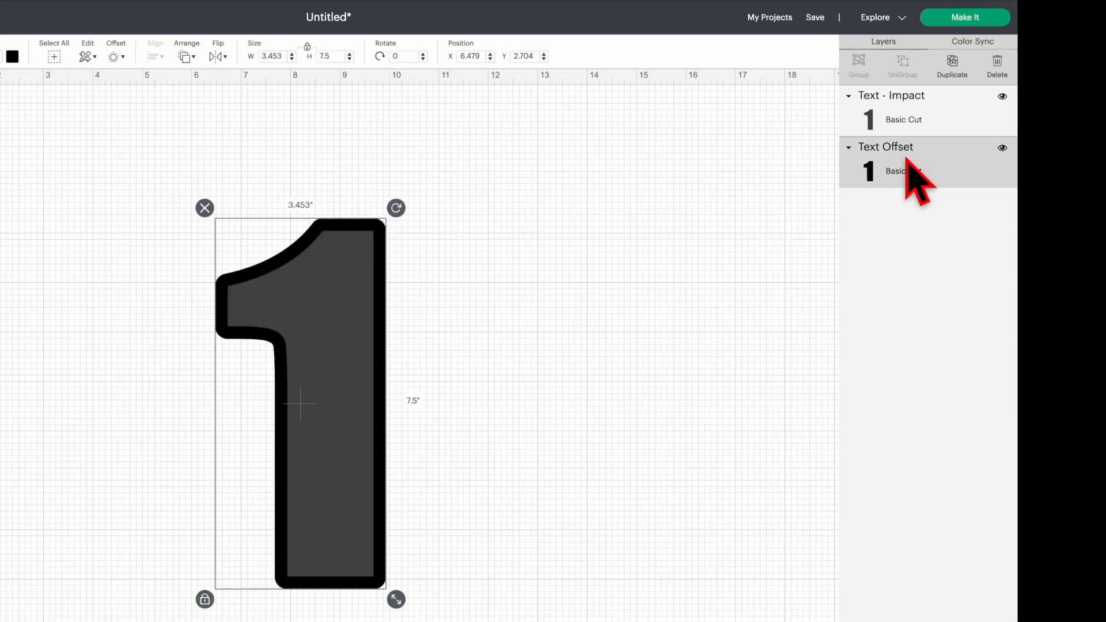
click(952, 63)
drag(397, 343, 600, 307)
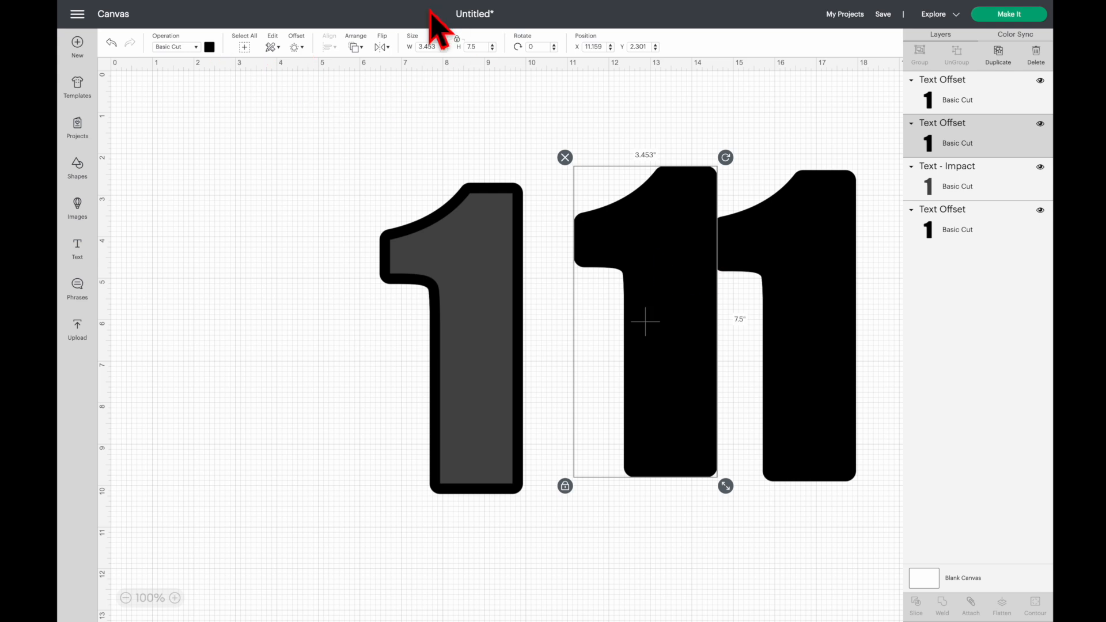
Step: Recolour the middle offset copy light grey, send it to the back, and move it behind the other black copy
click(209, 47)
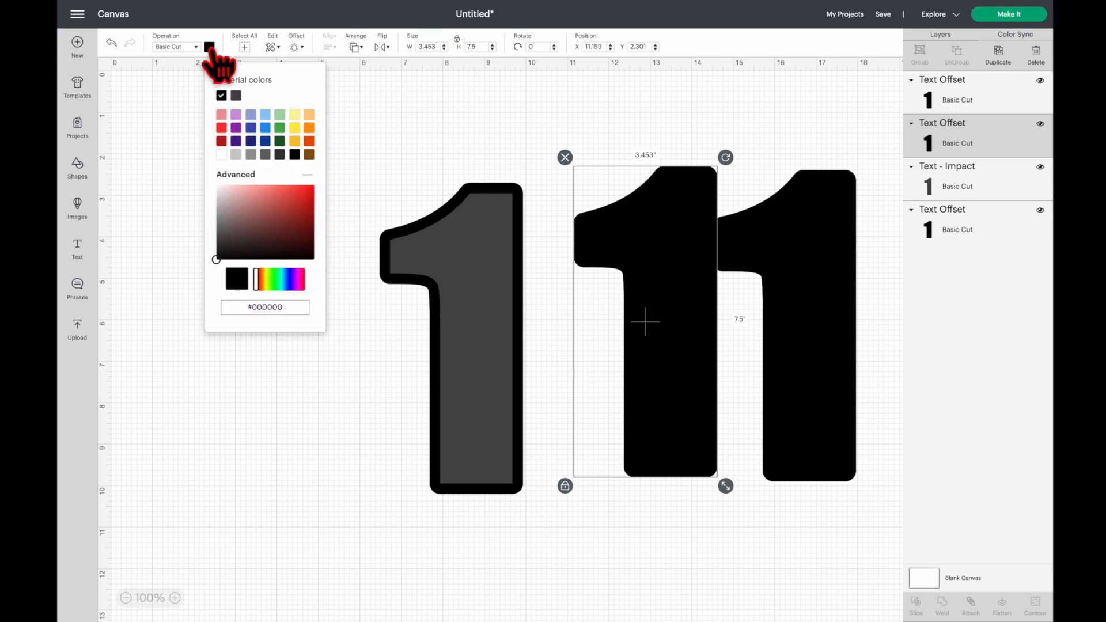
click(236, 154)
click(697, 197)
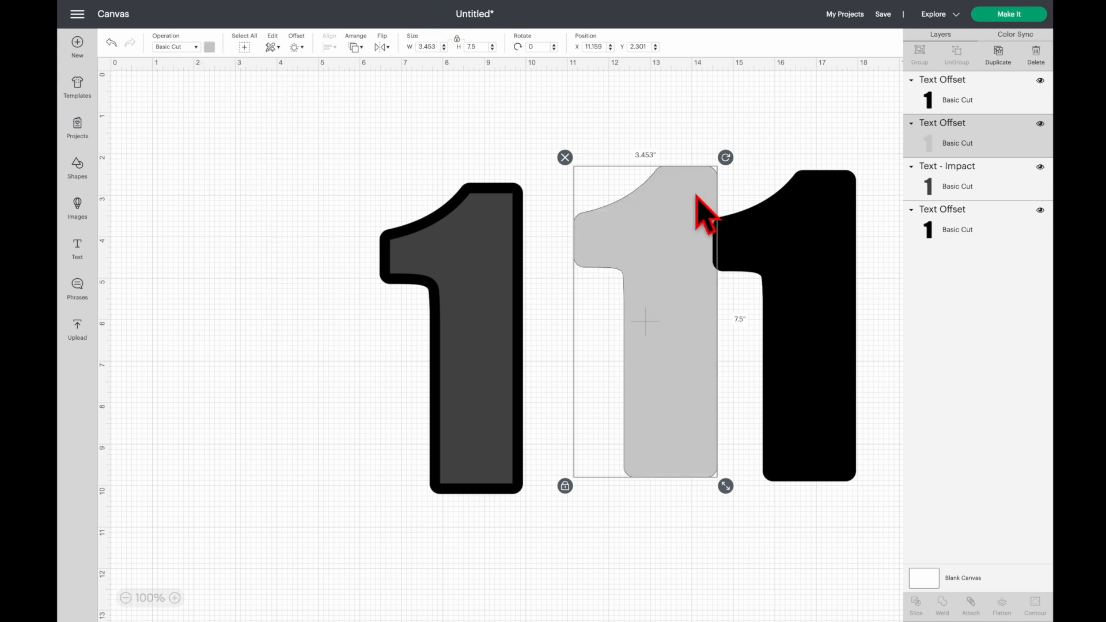
right_click(697, 197)
click(726, 331)
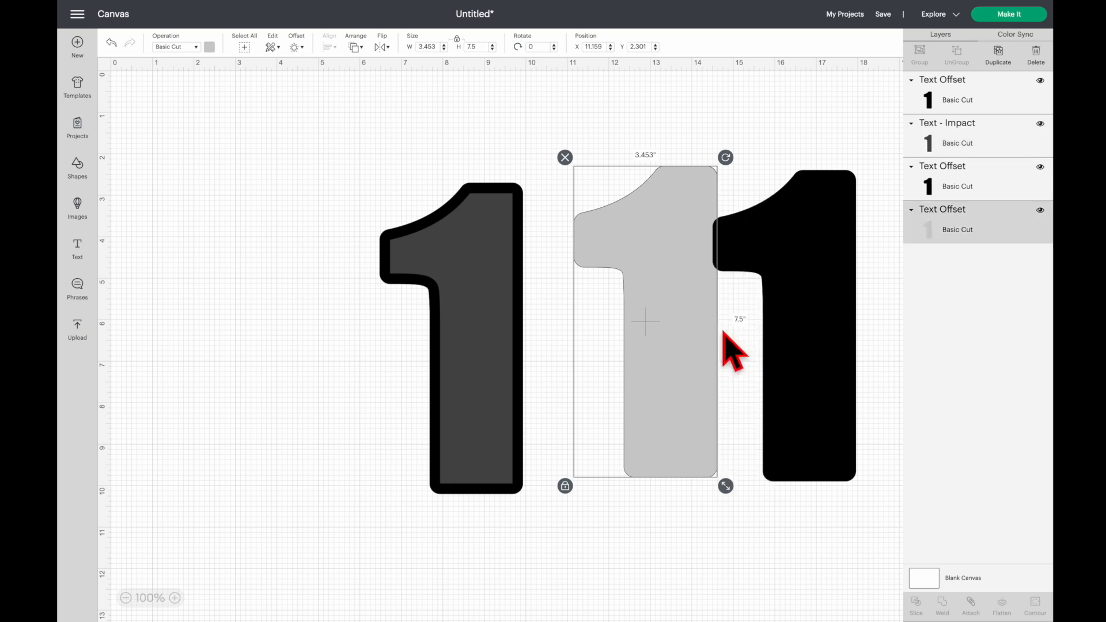
drag(692, 345, 795, 309)
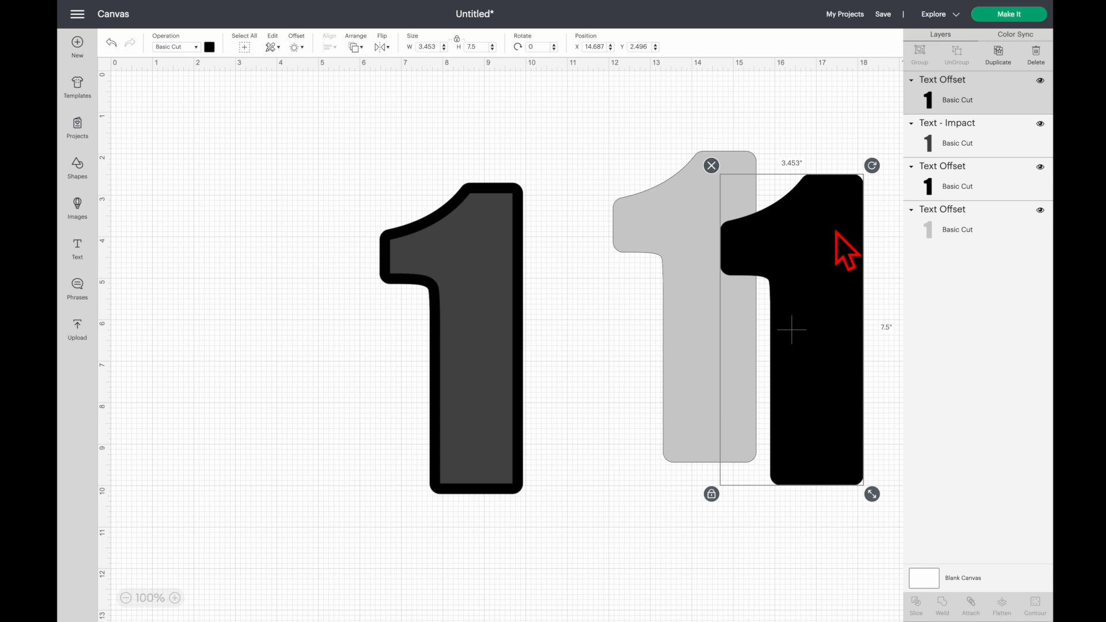
Step: Recolour the remaining black offset copy light pink and arrange it overlapping the grey copy
click(210, 47)
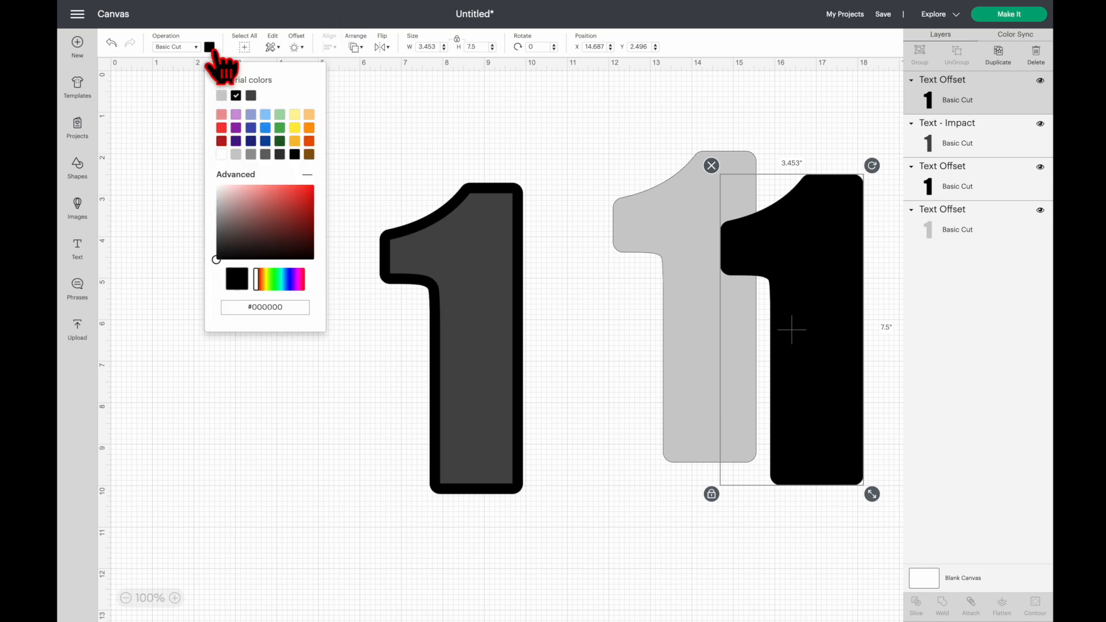
drag(298, 192, 254, 186)
drag(709, 279, 752, 280)
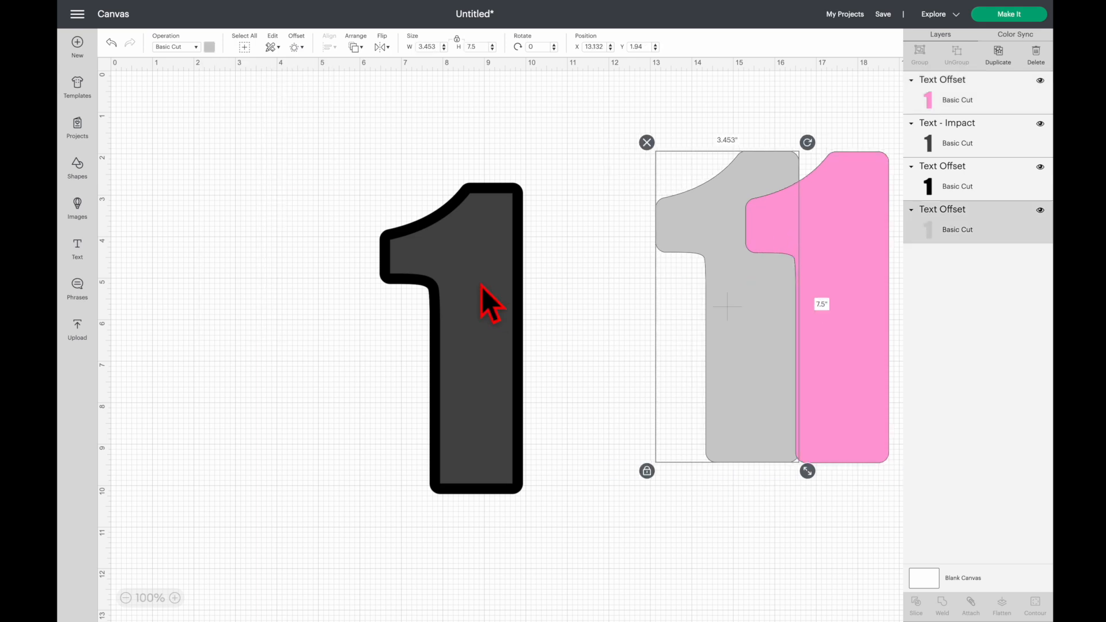
Step: Slice the dark grey number out of its black offset and delete the leftover solid pieces, keeping only the hollow outline
mouse_move(558, 277)
mouse_down()
mouse_move(568, 296)
mouse_move(404, 318)
mouse_up()
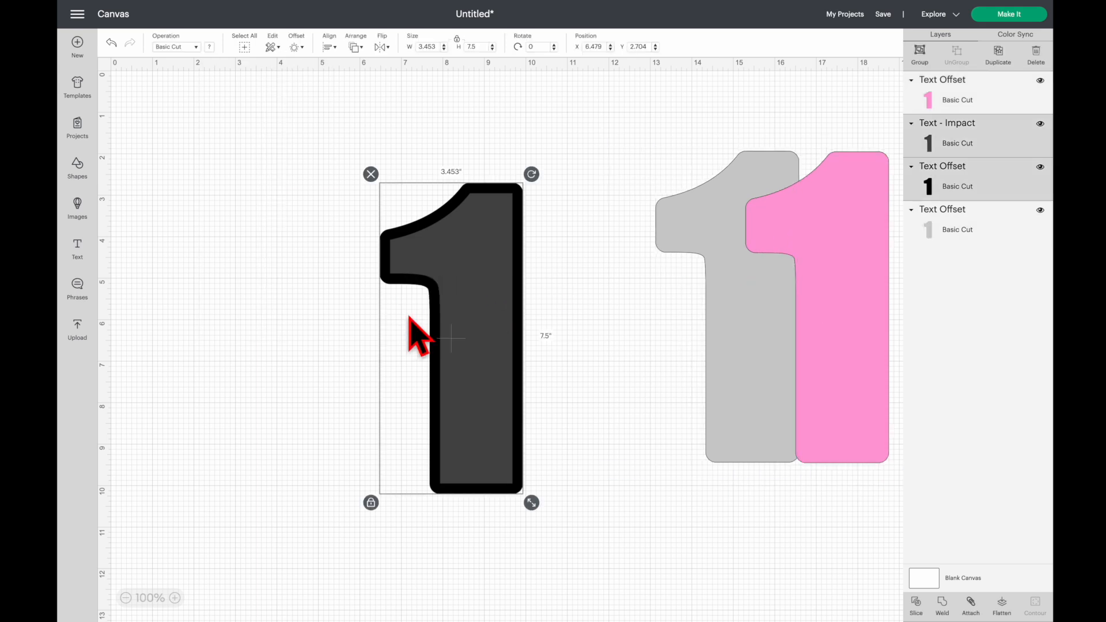
click(916, 605)
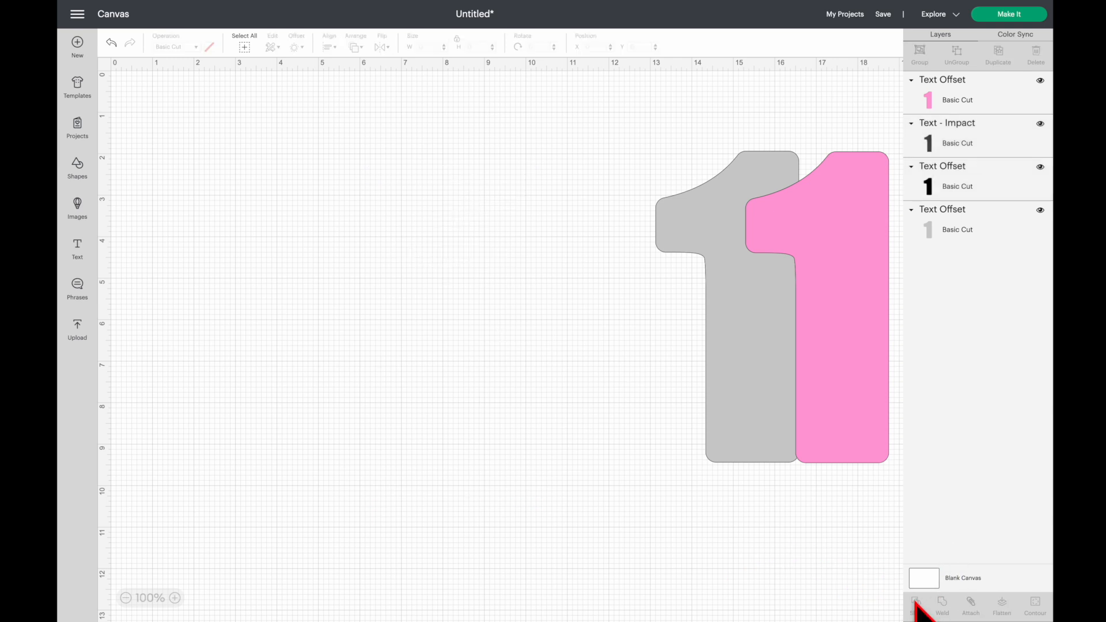
drag(502, 247, 320, 242)
click(201, 183)
drag(479, 265, 306, 265)
click(478, 263)
click(379, 183)
drag(352, 236, 458, 207)
Step: Recolour the hollow number outline a dark gold, #d09f22
click(209, 47)
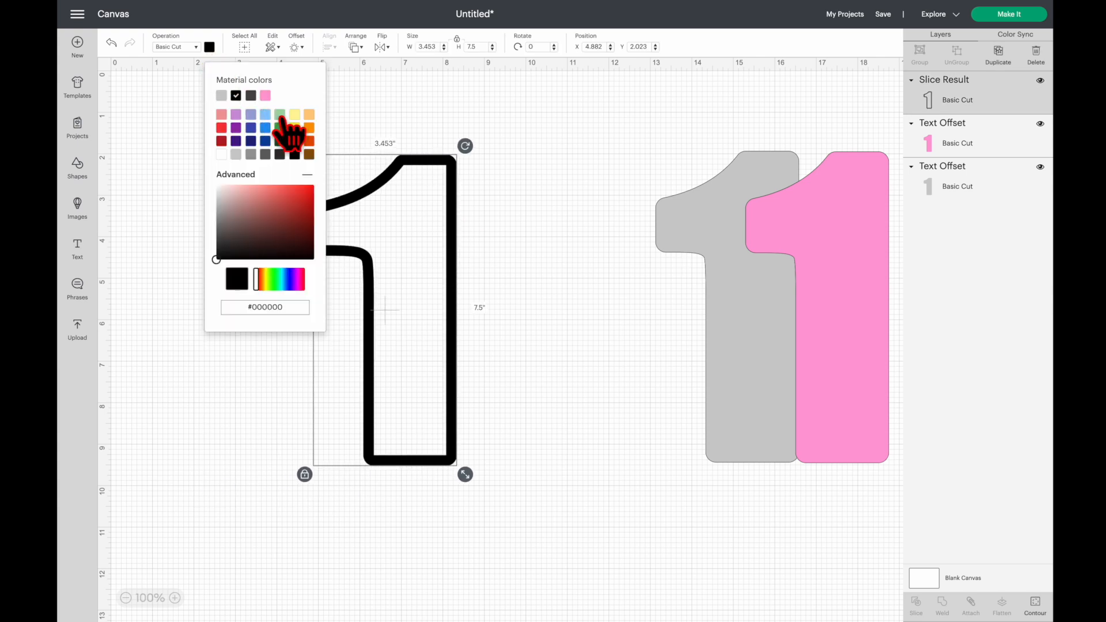
click(294, 141)
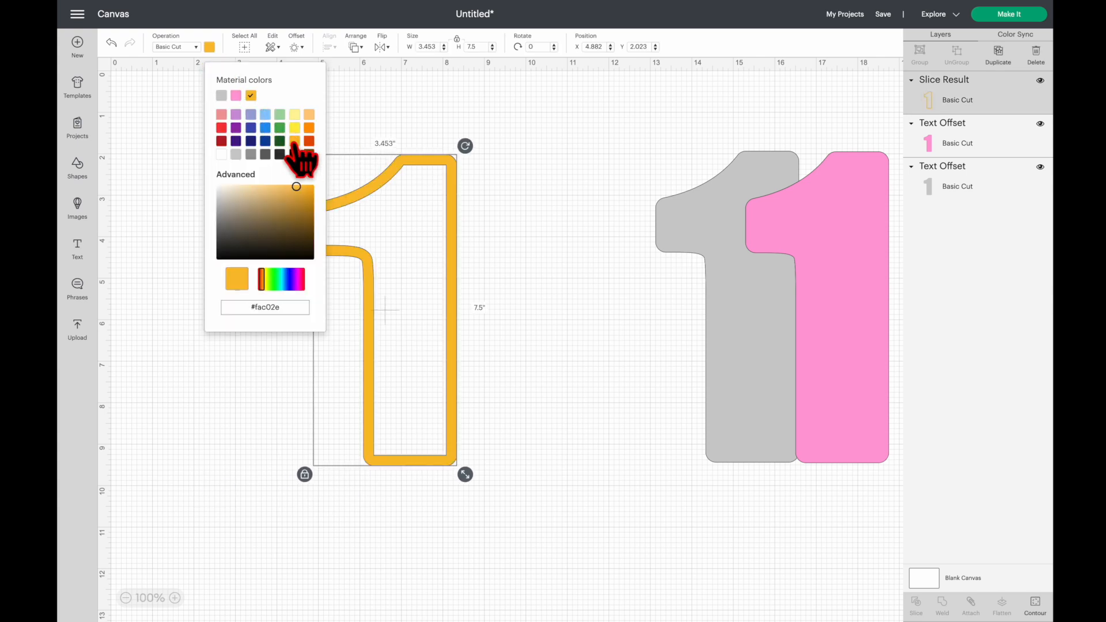
click(298, 198)
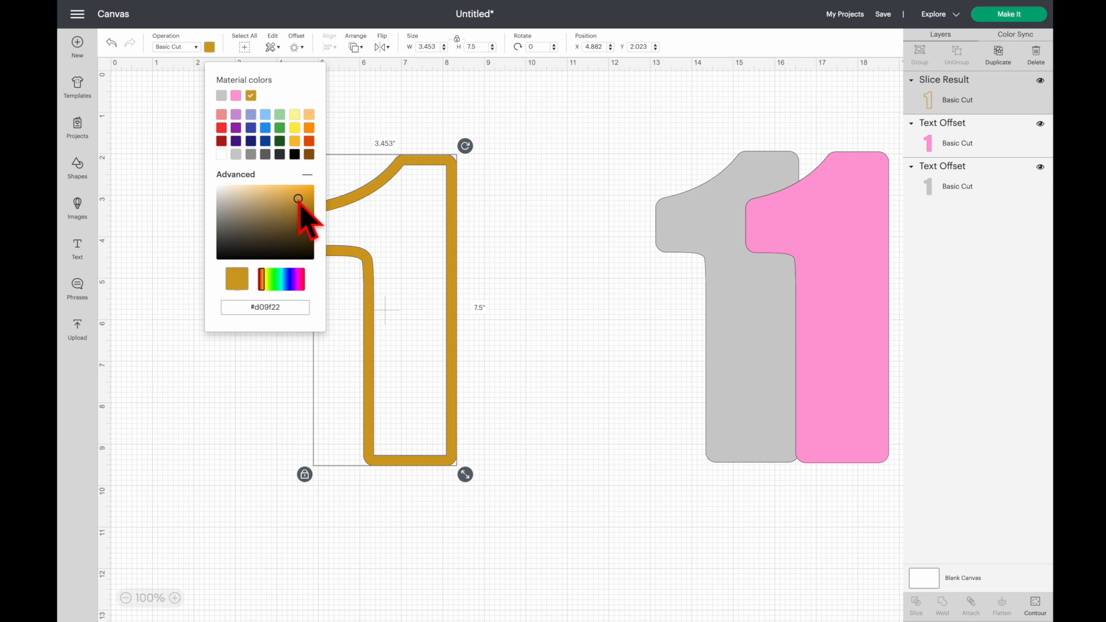
click(561, 259)
Step: Stack the grey and pink numbers with the gold outline and add a 0.25 in rounded, welded offset around all three
drag(765, 321, 343, 306)
drag(784, 194, 275, 261)
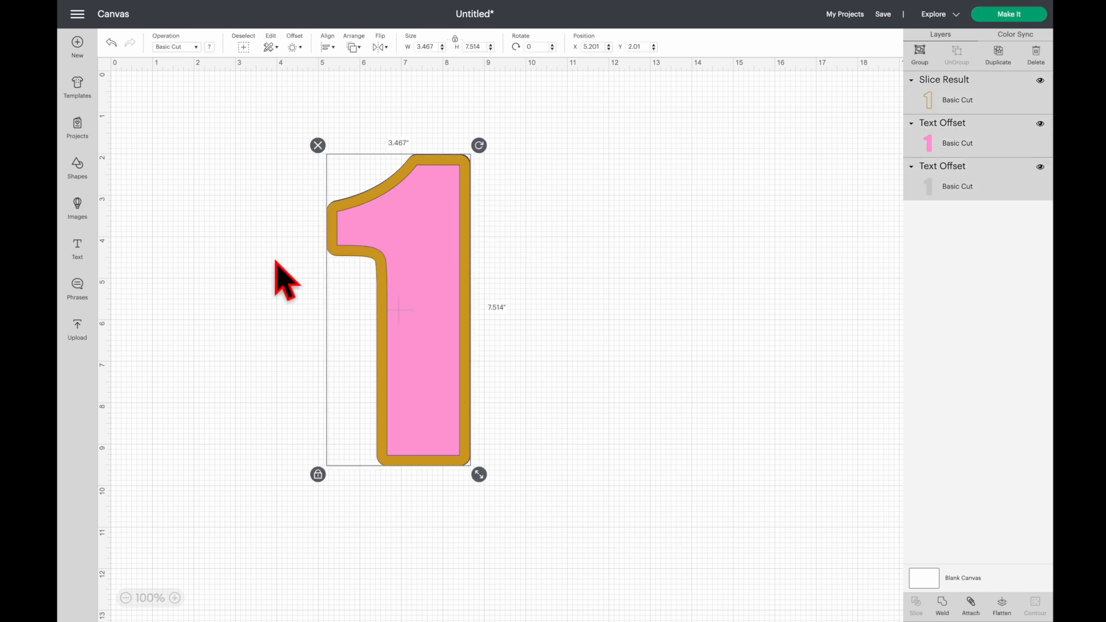
click(294, 47)
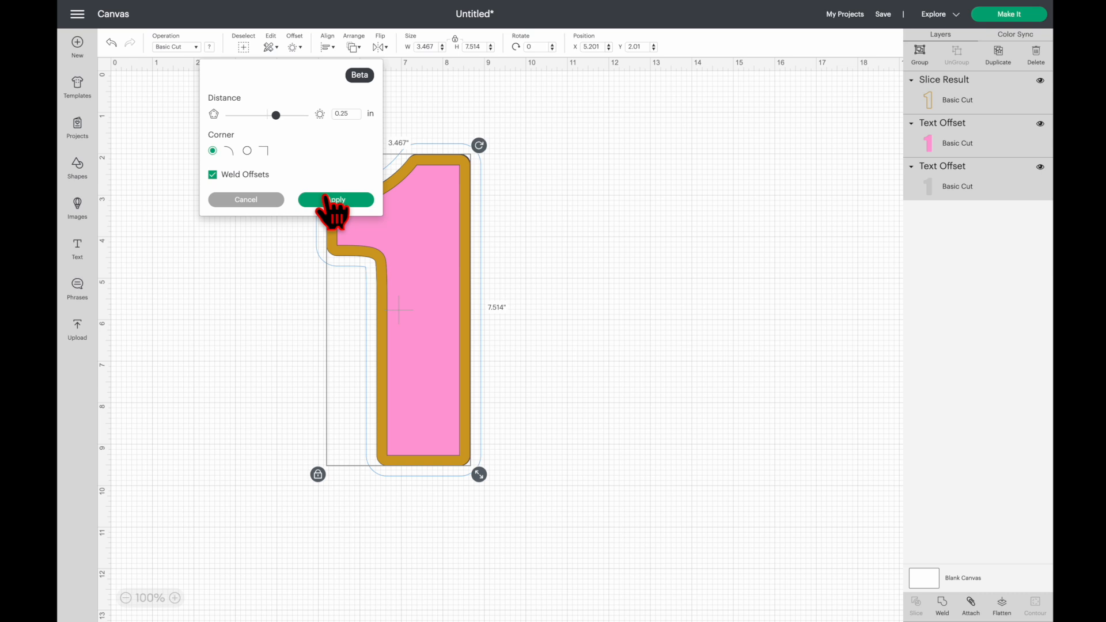
click(332, 201)
Step: Recolour the new outer offset hot pink and place the gold-outlined pink number centred on top of it
drag(481, 225, 754, 234)
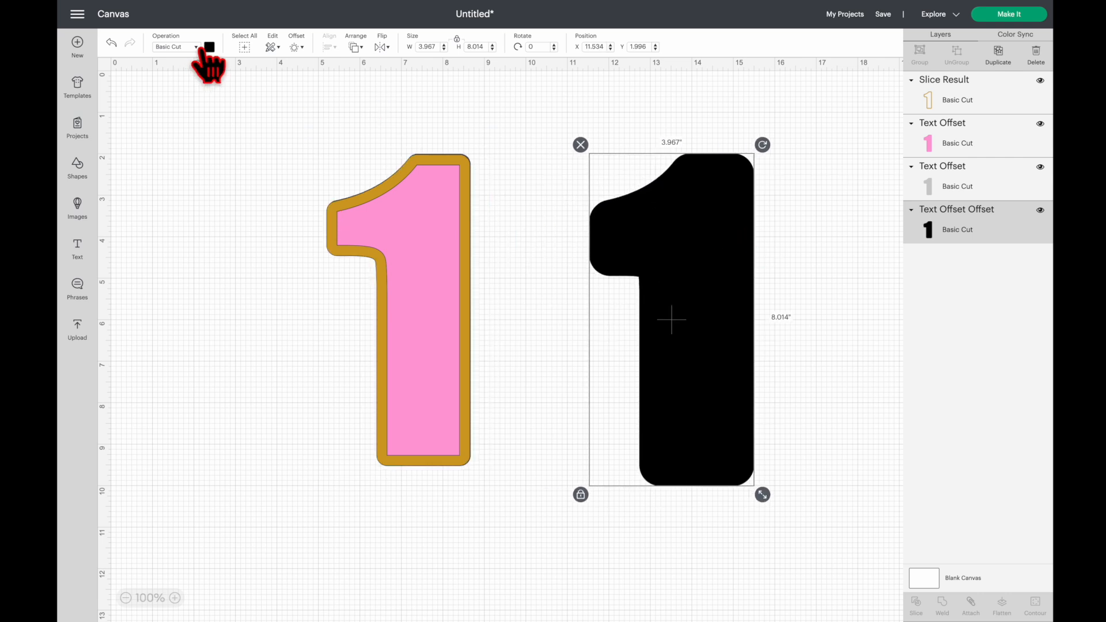
click(209, 47)
click(297, 280)
click(272, 184)
click(300, 279)
click(285, 184)
click(547, 144)
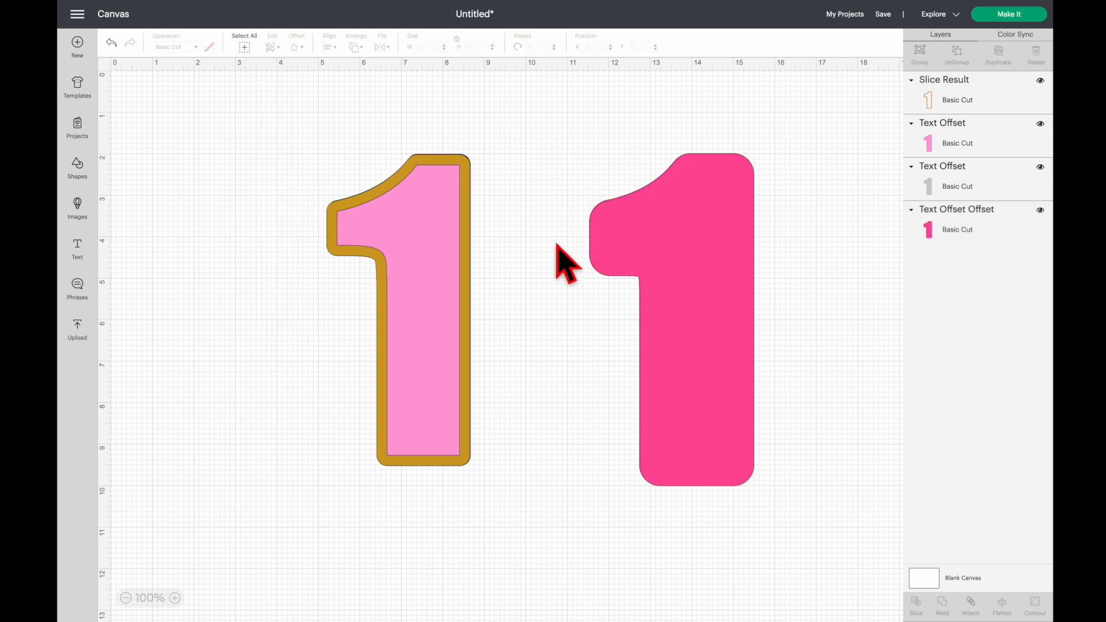
drag(394, 271, 673, 278)
click(215, 112)
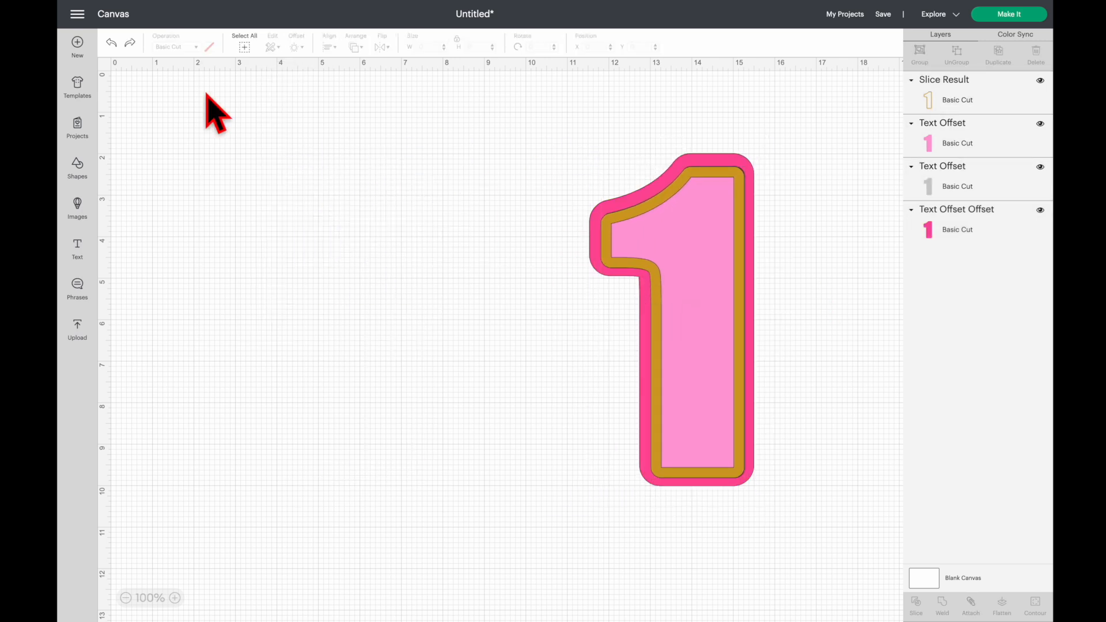
Step: Add a text object with the child's first name and set its font to Loveya Script
click(77, 248)
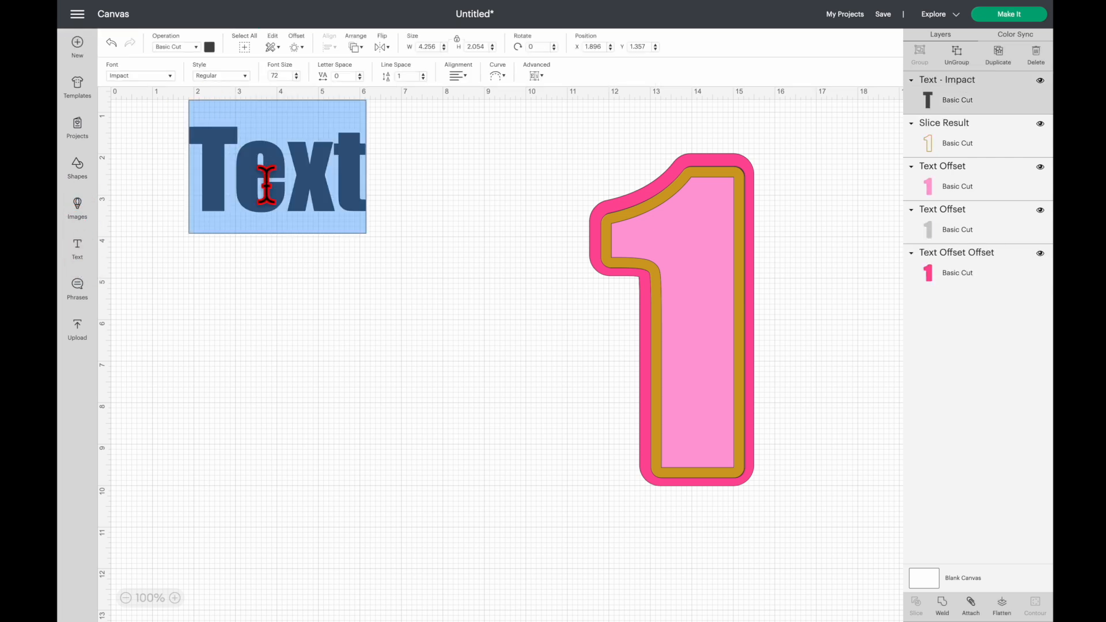
text(Caysie)
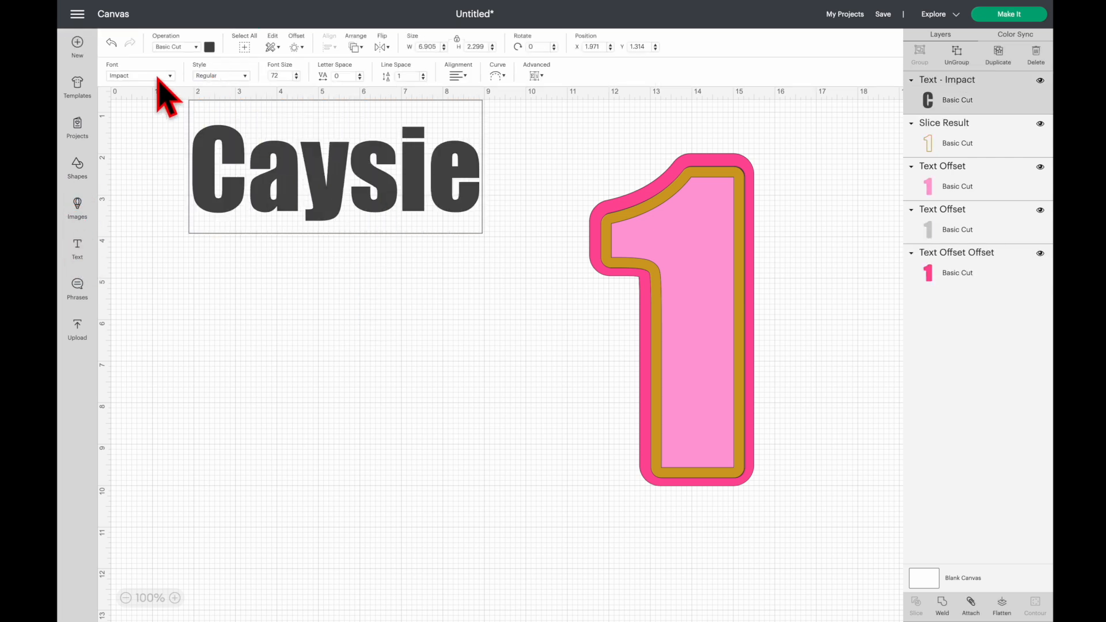
click(155, 80)
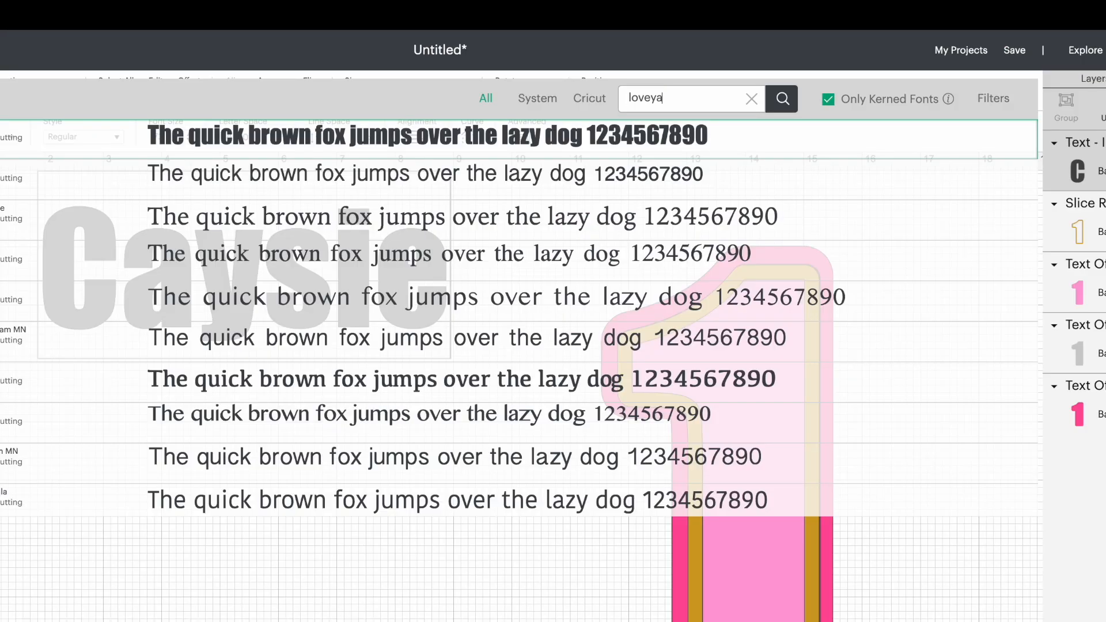
click(522, 151)
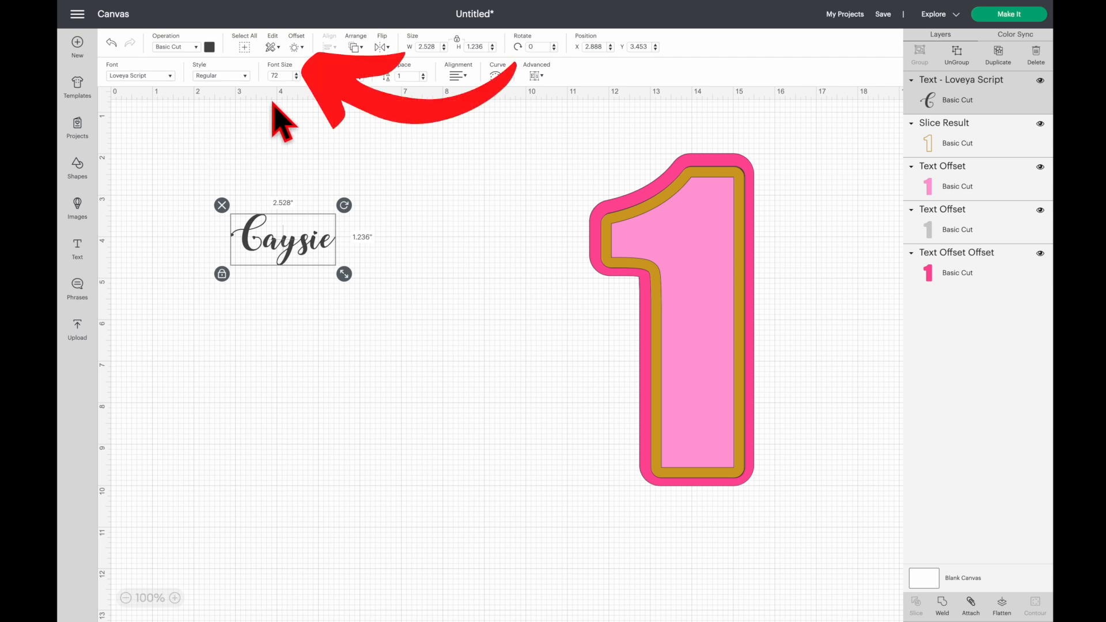
Step: Add a narrow offset around the name text and move the name below its offset shape
click(296, 47)
drag(346, 114, 369, 121)
click(363, 199)
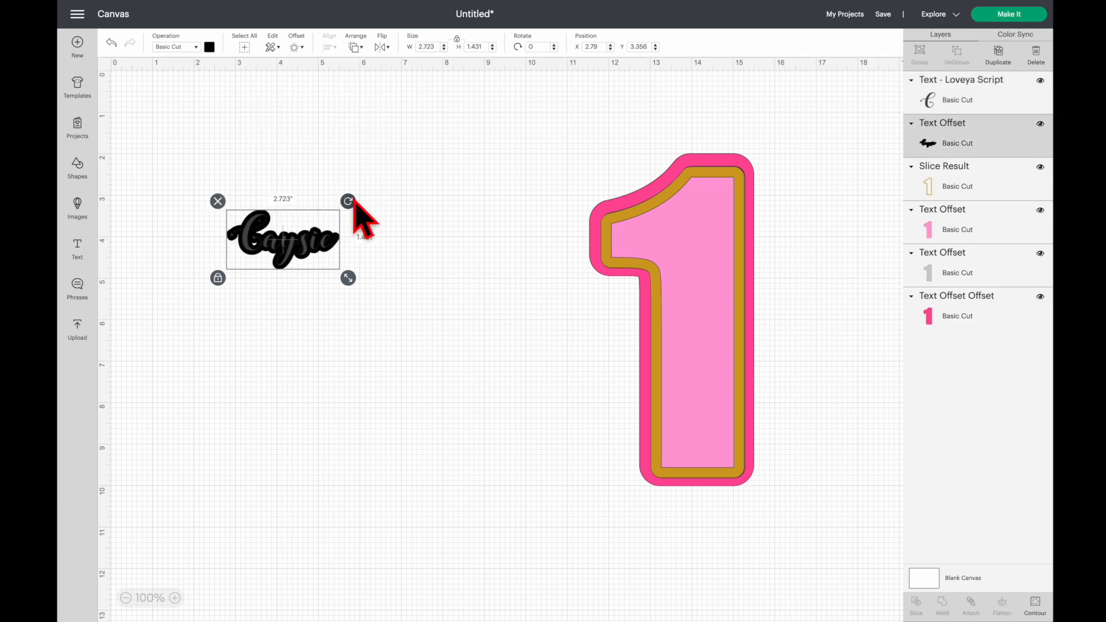
drag(308, 234, 336, 326)
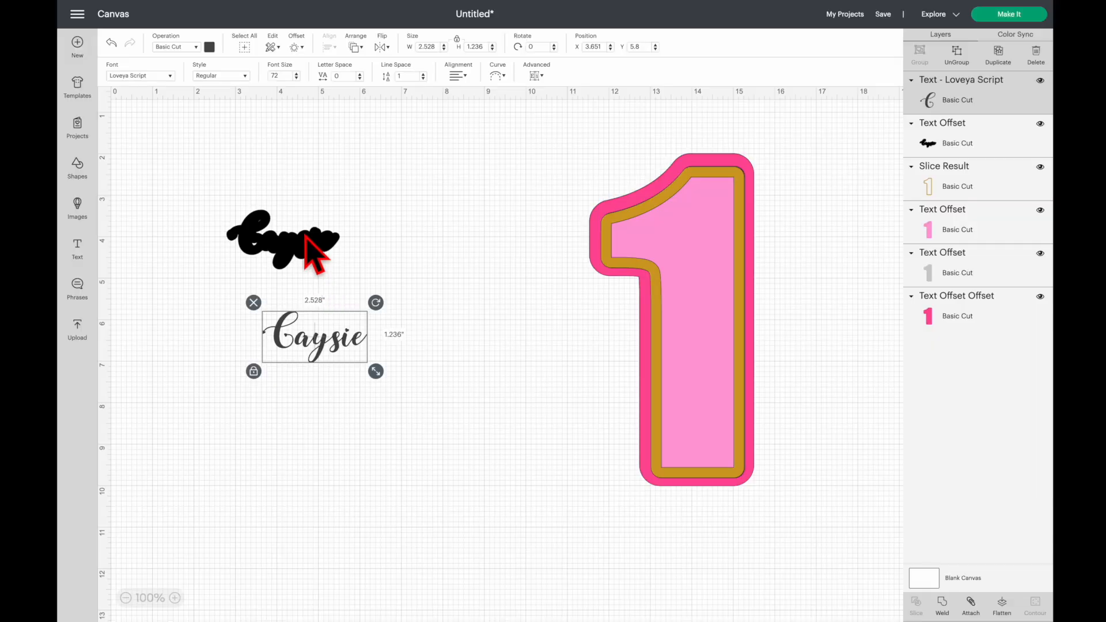
Step: Hide the two small inner contours of the name's offset shape to make it solid
click(302, 245)
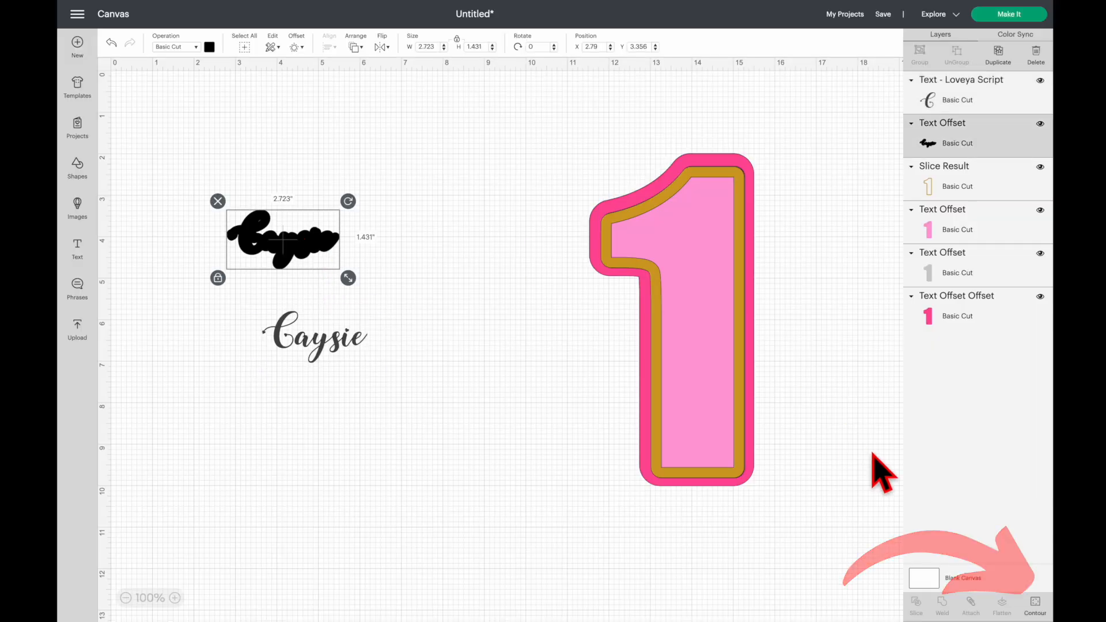
click(1035, 604)
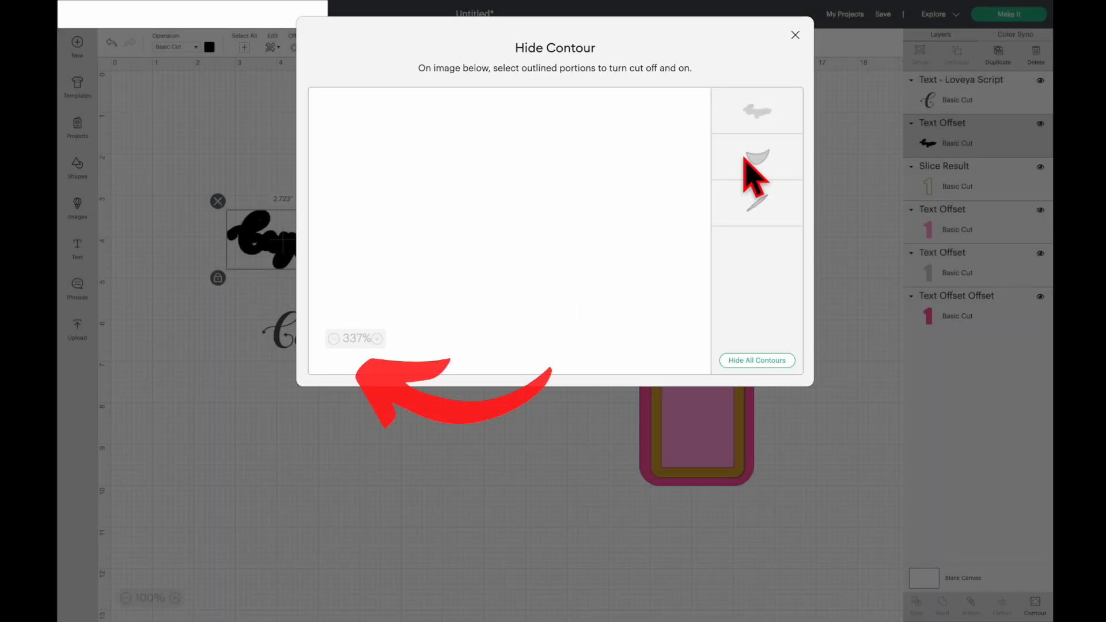
click(334, 338)
click(334, 339)
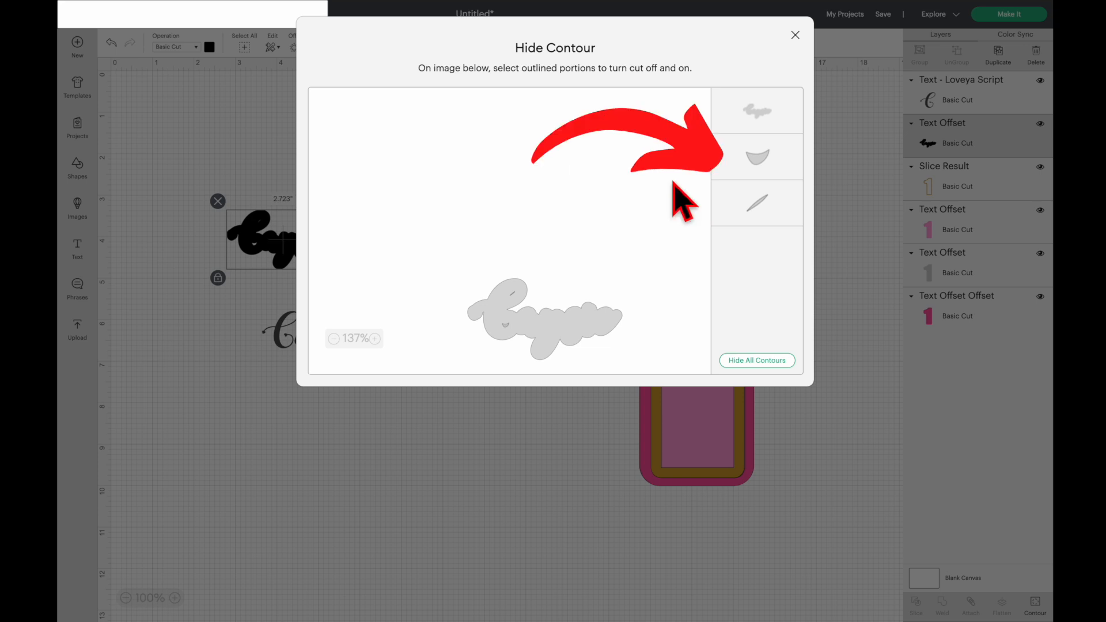
click(753, 166)
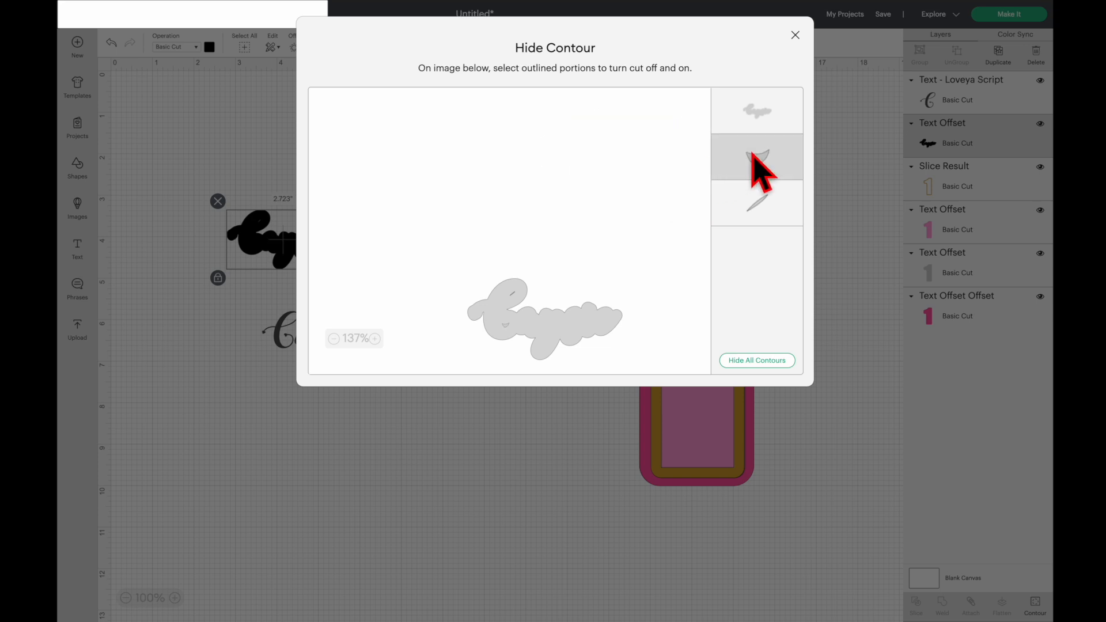
click(750, 202)
click(795, 35)
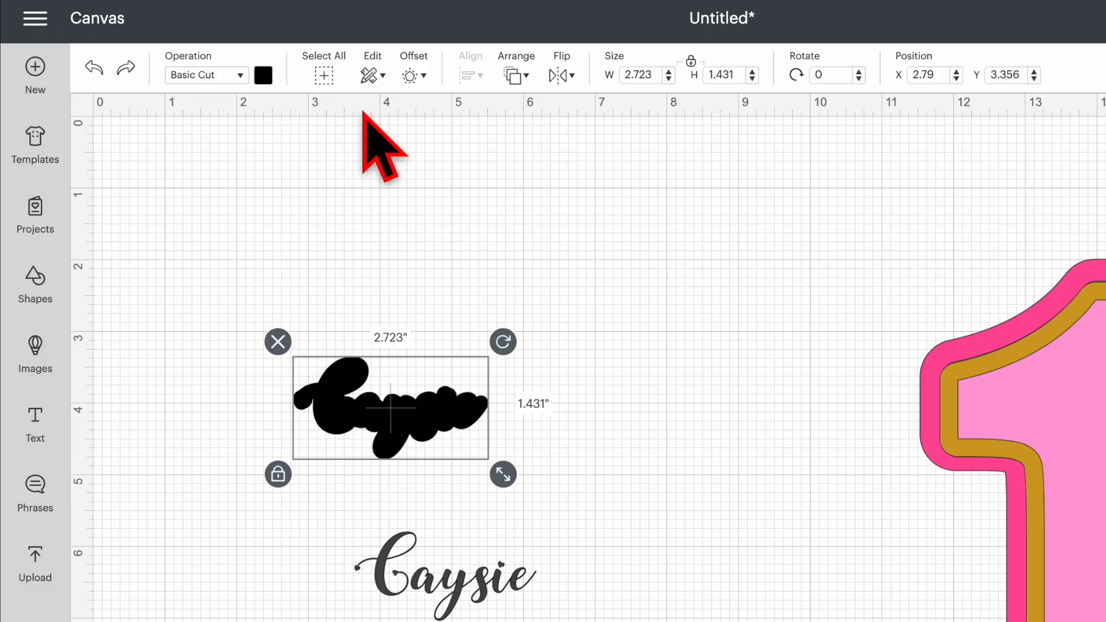
Step: Recolour the name's offset shape with the outline's gold, #d09f22
click(209, 47)
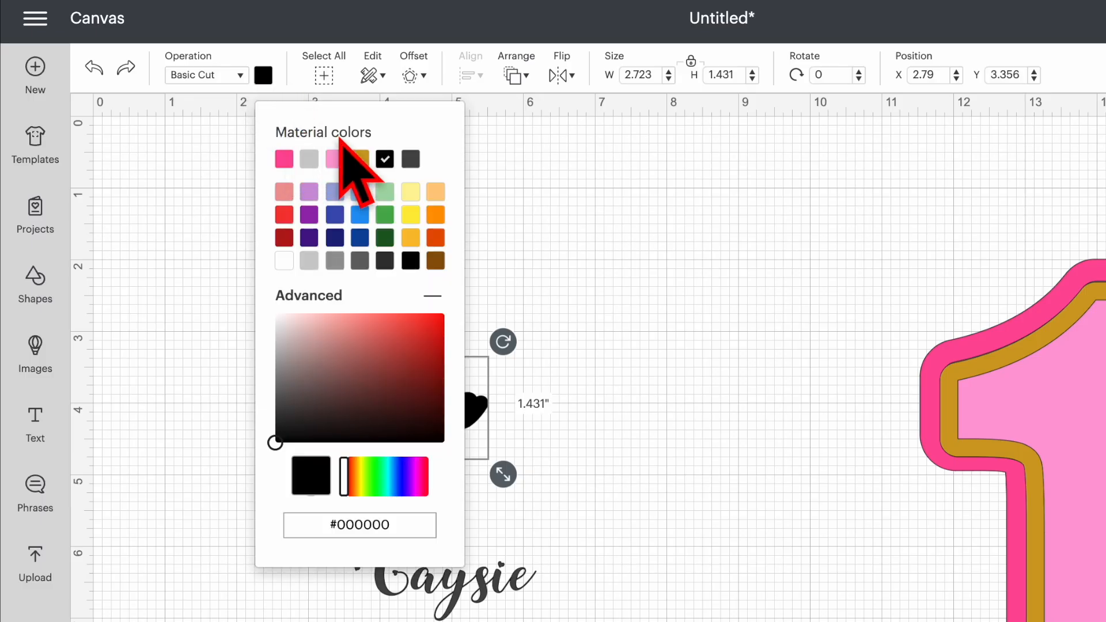
click(360, 159)
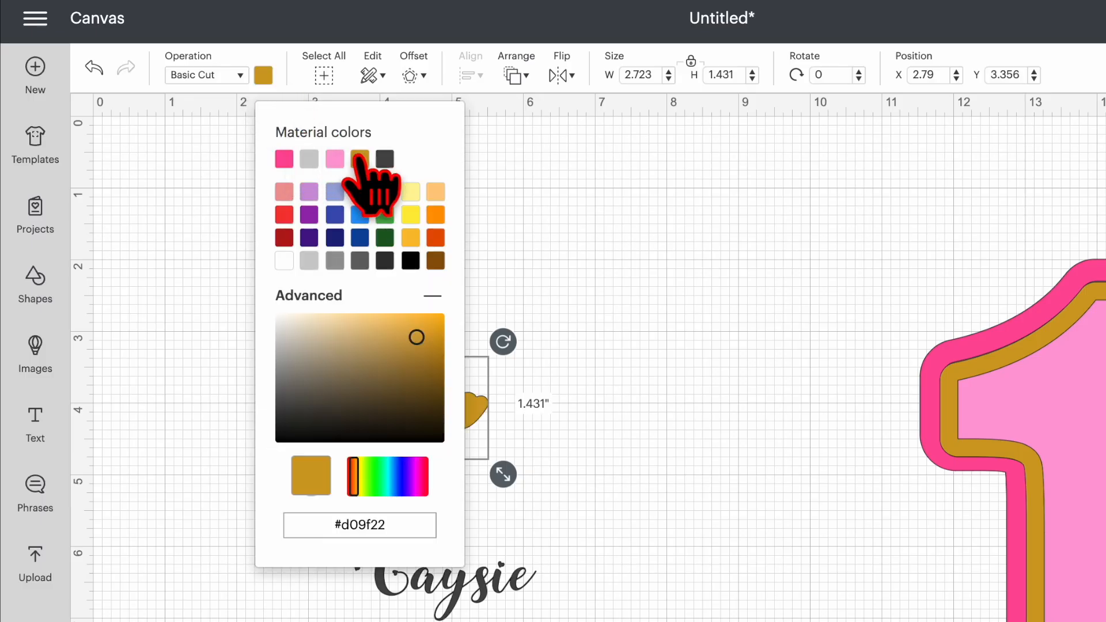
Step: Recolour the name text with the number's hot pink and place it on its gold offset shape
click(721, 476)
click(436, 561)
click(263, 75)
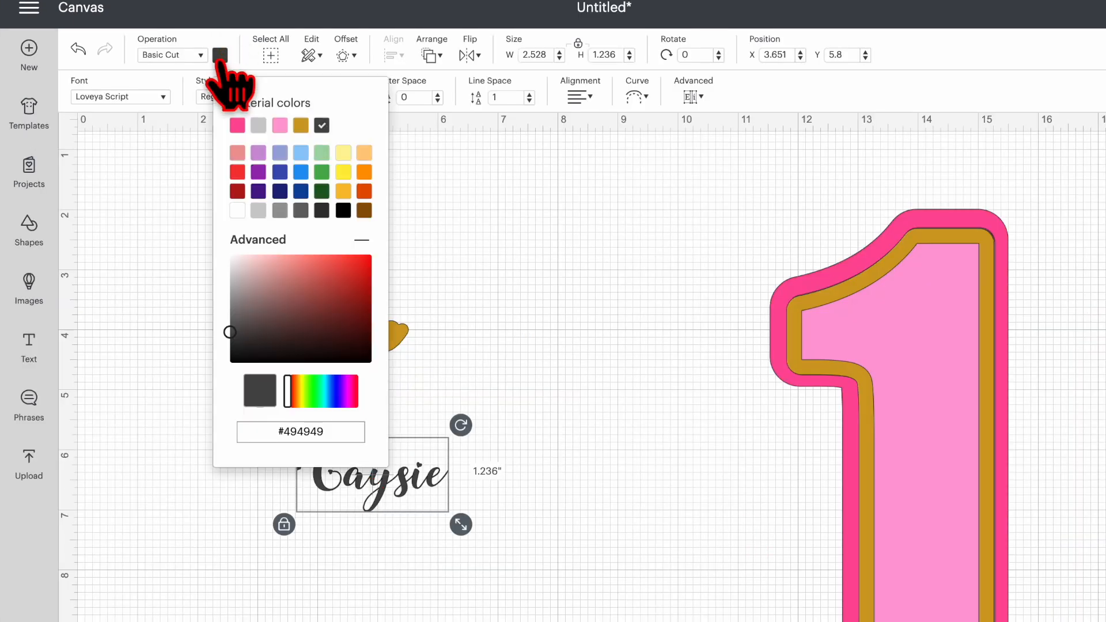
click(238, 125)
click(538, 506)
drag(421, 493, 374, 355)
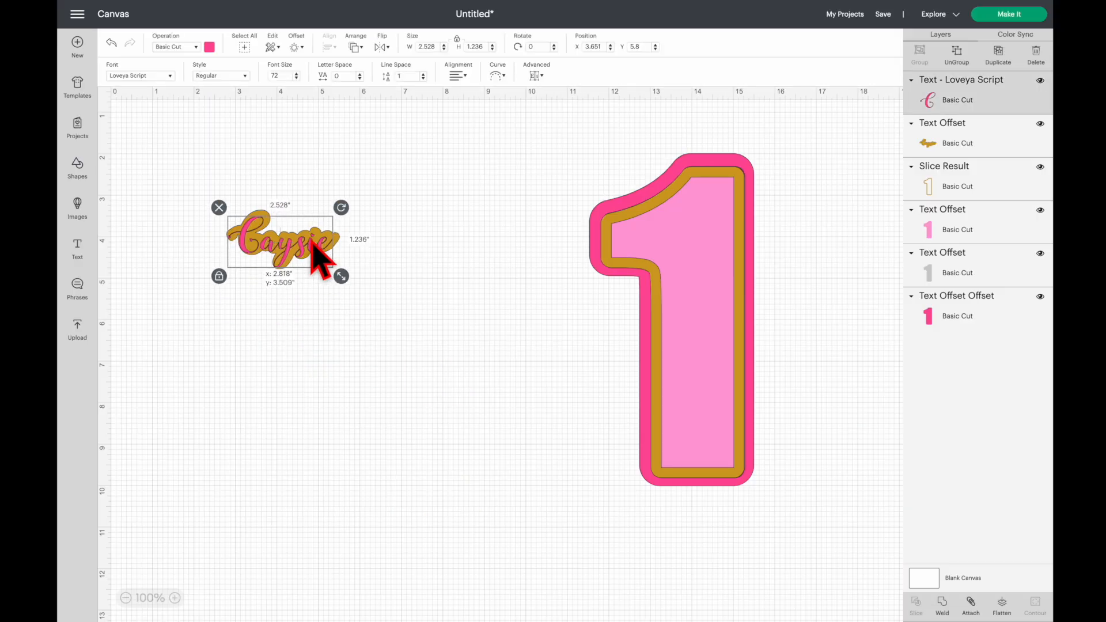
Step: Select the name text together with its gold offset and set their height to 2 inches
drag(231, 143, 286, 313)
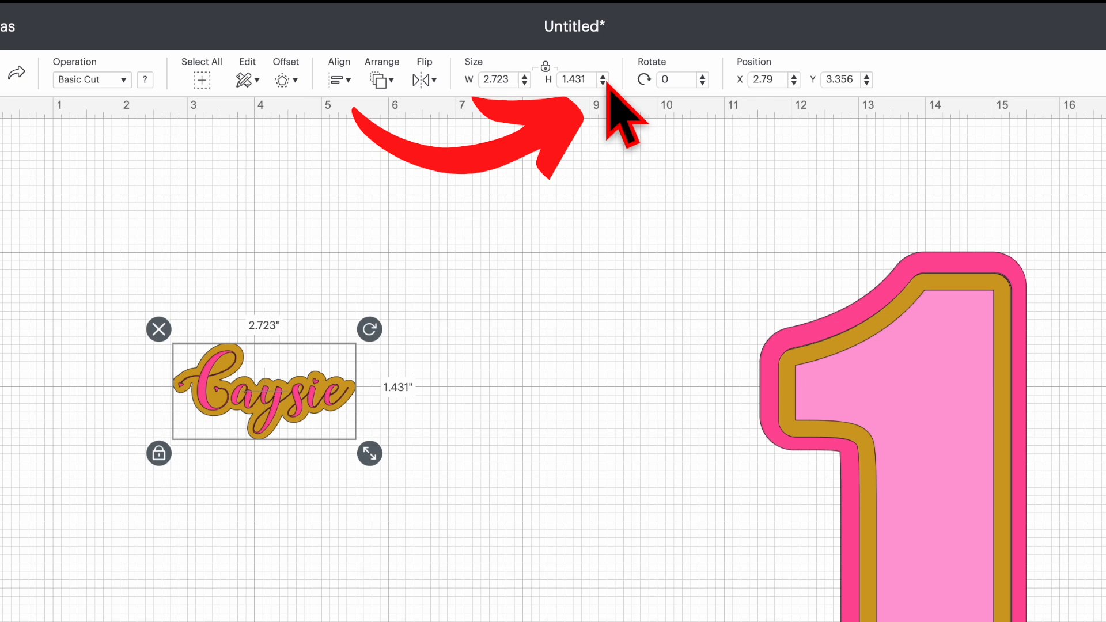
double_click(579, 79)
text(2)
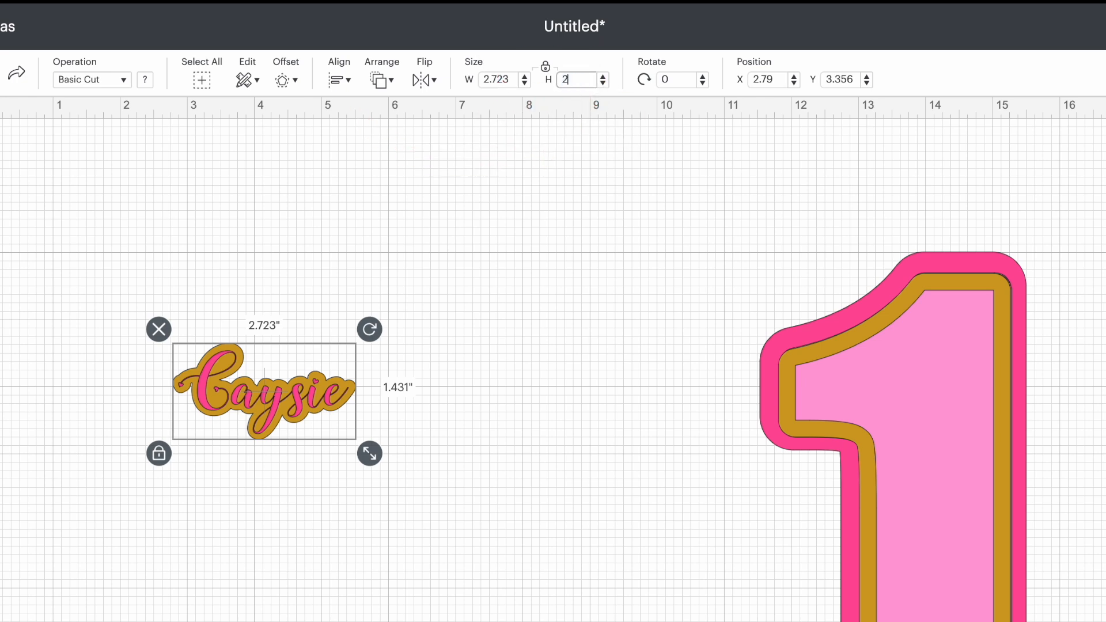
key(Return)
Step: Move the layered name across the lower part of the number 1
drag(287, 451, 904, 621)
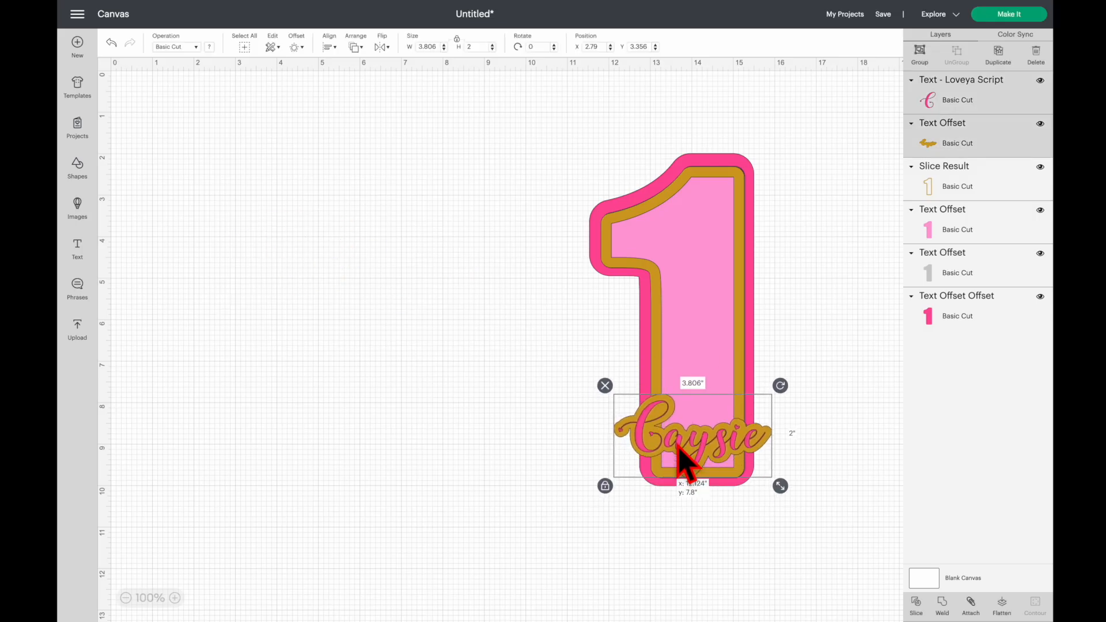
drag(679, 448, 682, 441)
click(850, 348)
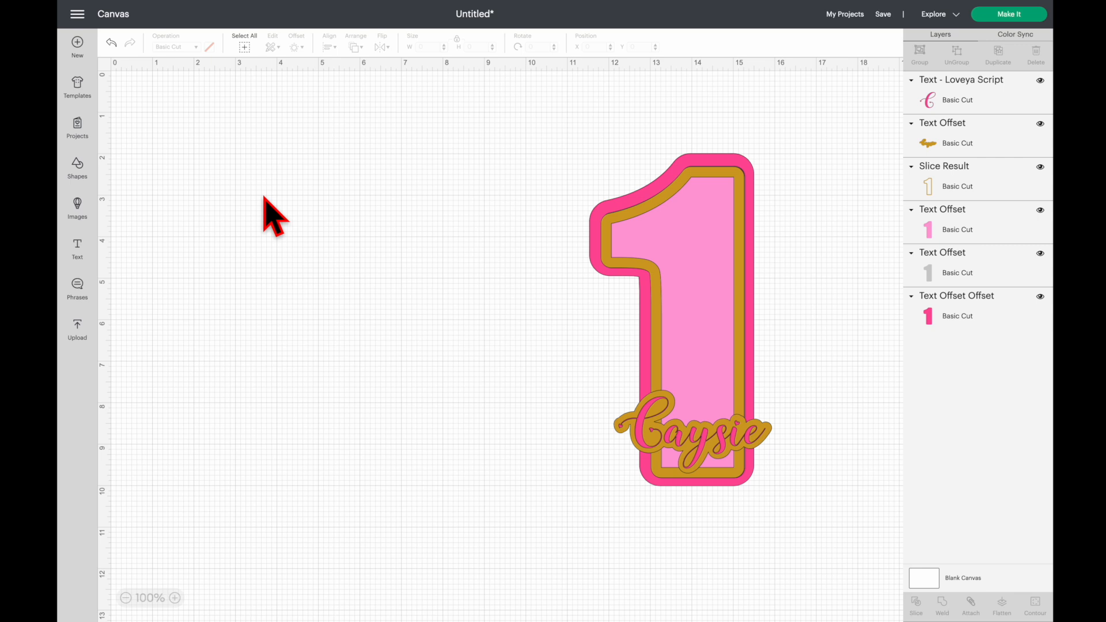
Step: Search the image library for "3d crown" and add the solid gold crown with round holes to the canvas
click(77, 212)
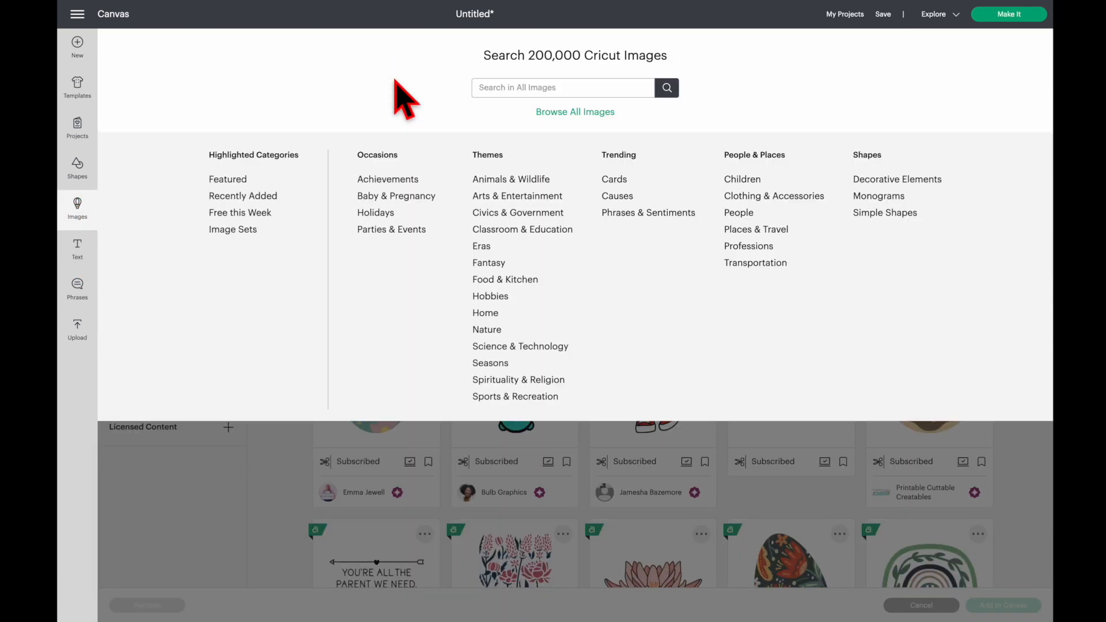
click(548, 87)
text(3d crown)
key(Return)
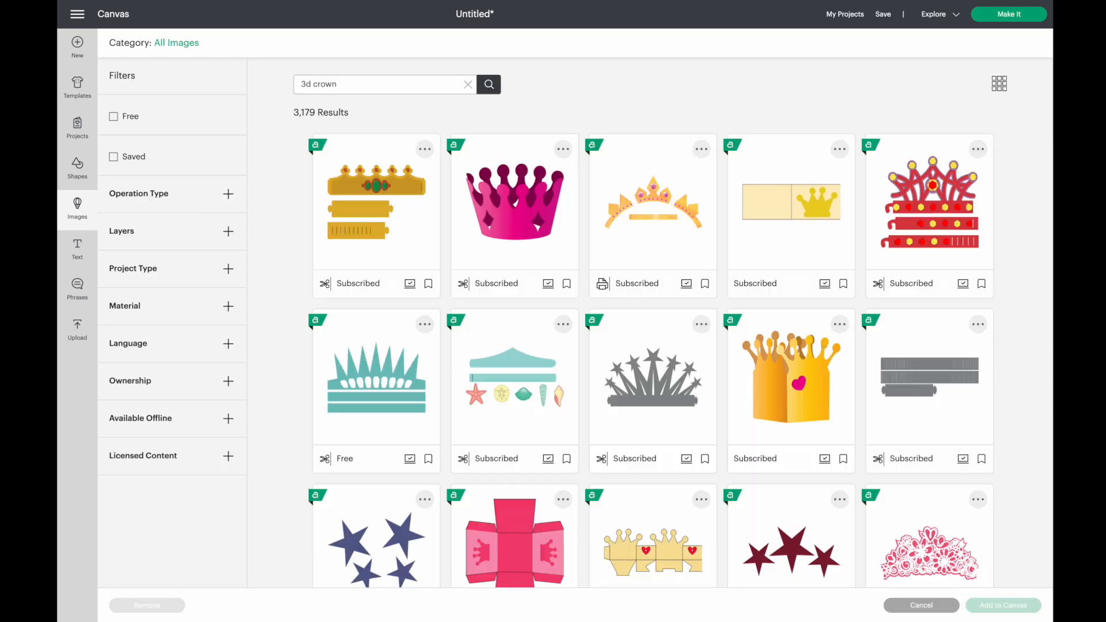
scroll(841, 403, down, 8)
scroll(555, 494, down, 4)
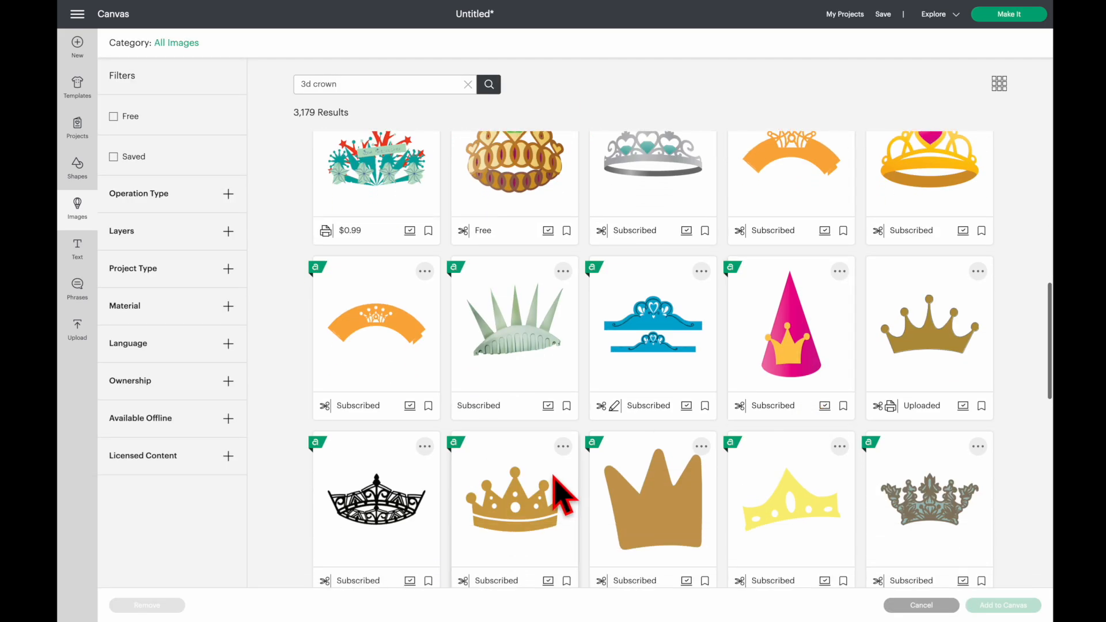
click(541, 311)
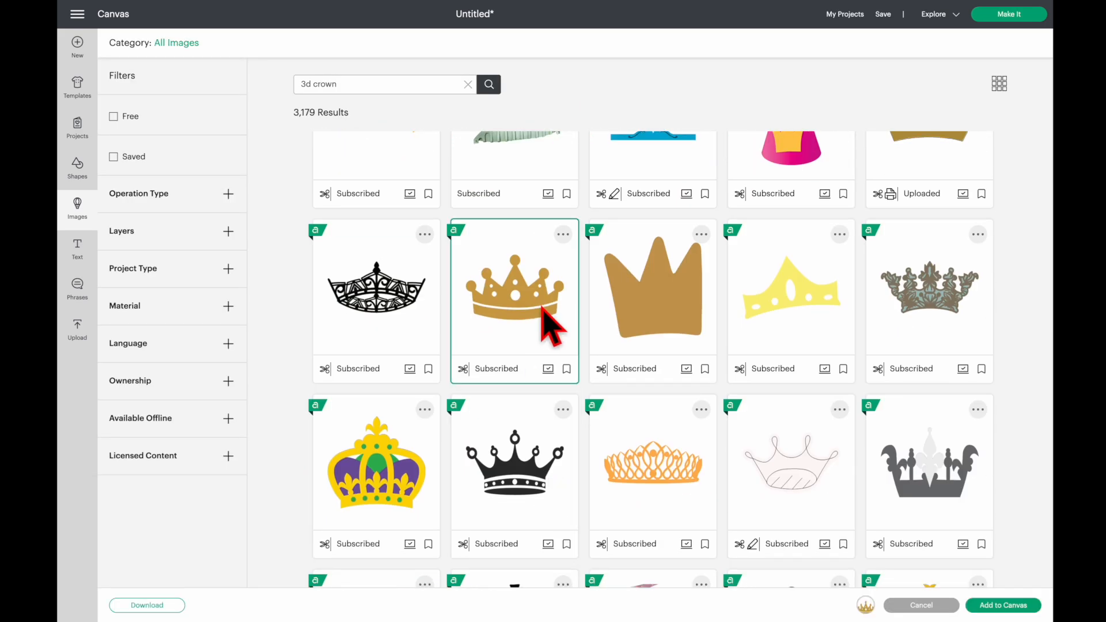
click(1017, 609)
Step: Move the crown to the empty area beside the number, unlock its proportions and set its width to 2.5 inches
drag(523, 476, 444, 291)
click(482, 358)
click(469, 306)
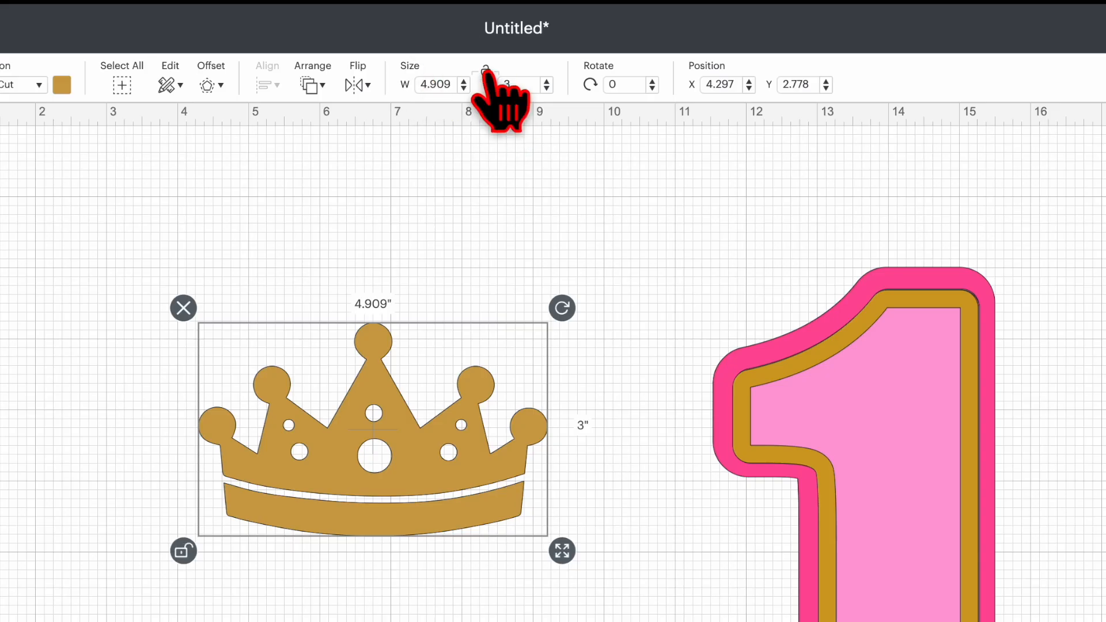
click(485, 71)
click(450, 84)
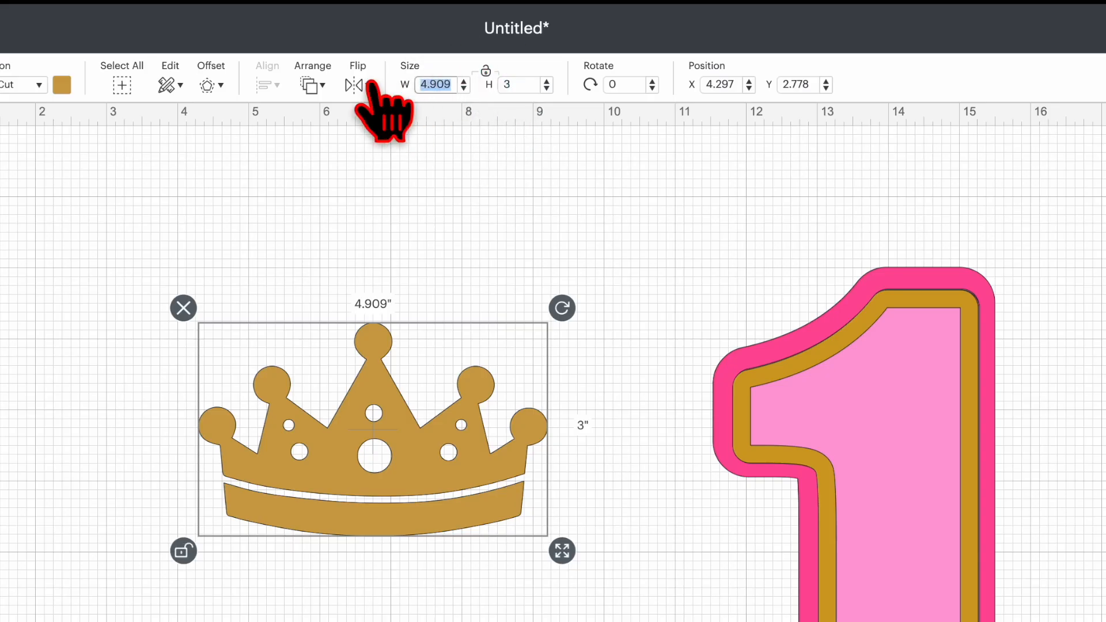
text(2.5)
key(Return)
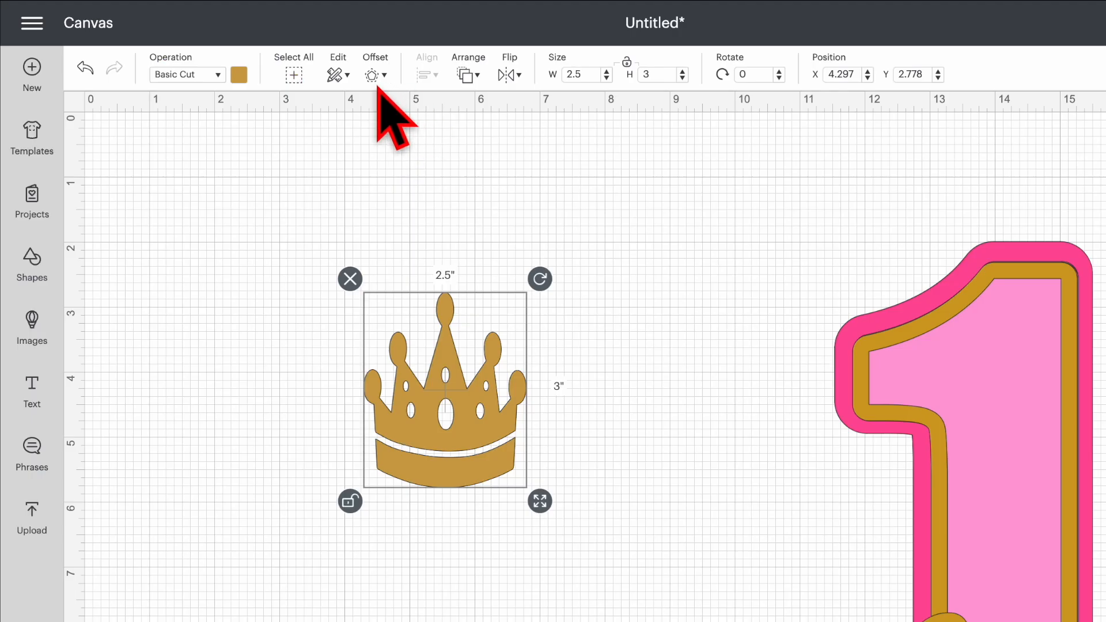
Step: Add a 0.1 in rounded offset around the crown and move the gold crown below the offset shape
click(297, 47)
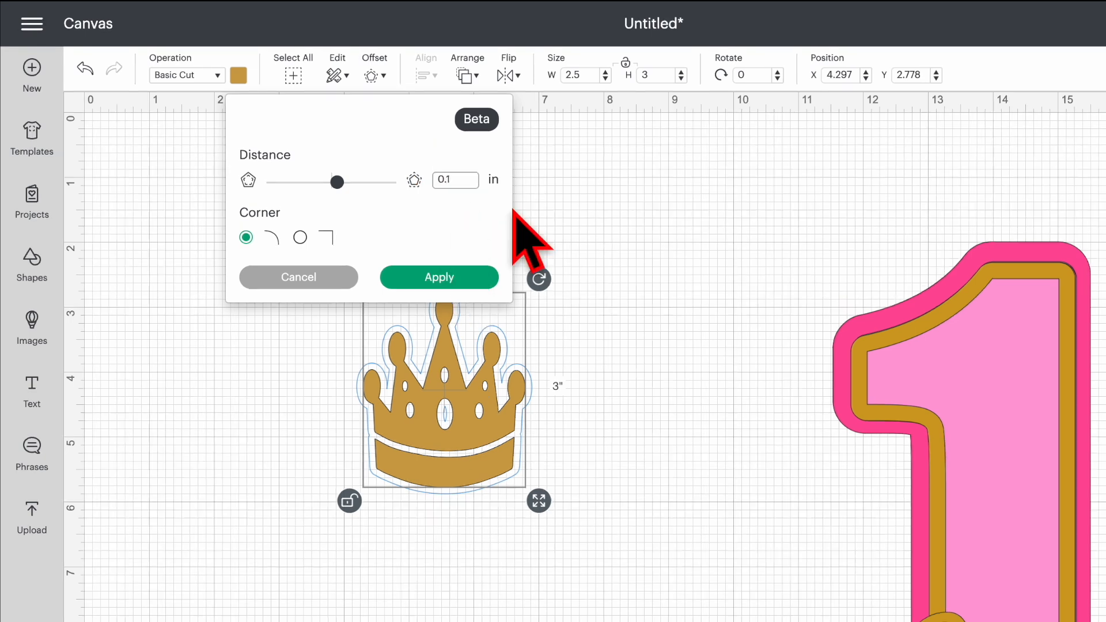
click(471, 275)
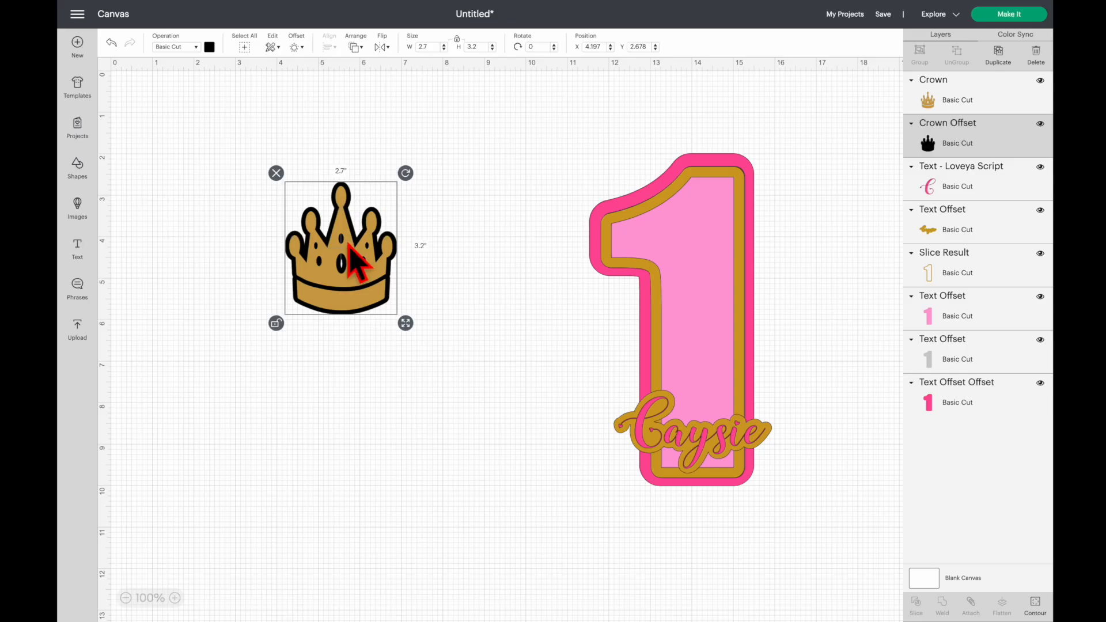
drag(368, 282, 368, 458)
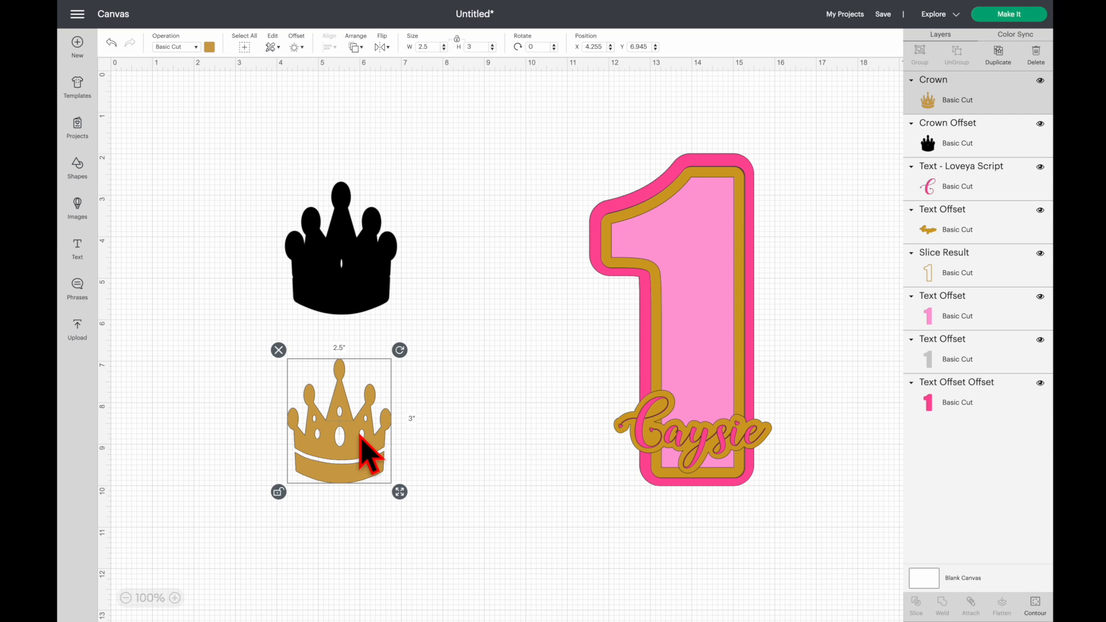
Step: Hide the small inner contour of the crown's offset shape to make it solid
click(345, 272)
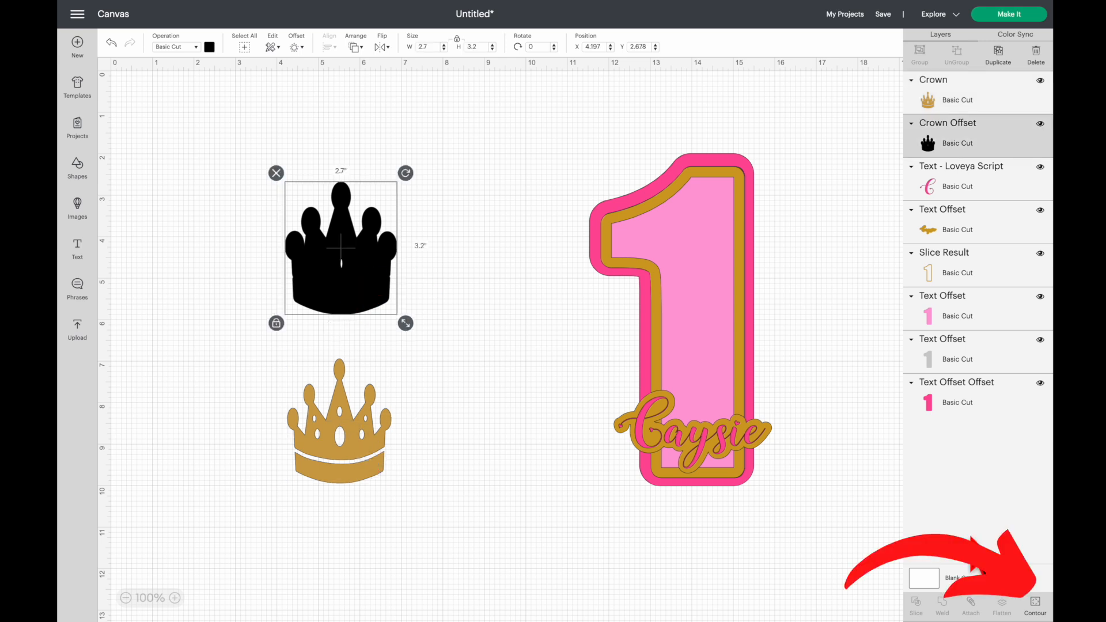
click(1035, 604)
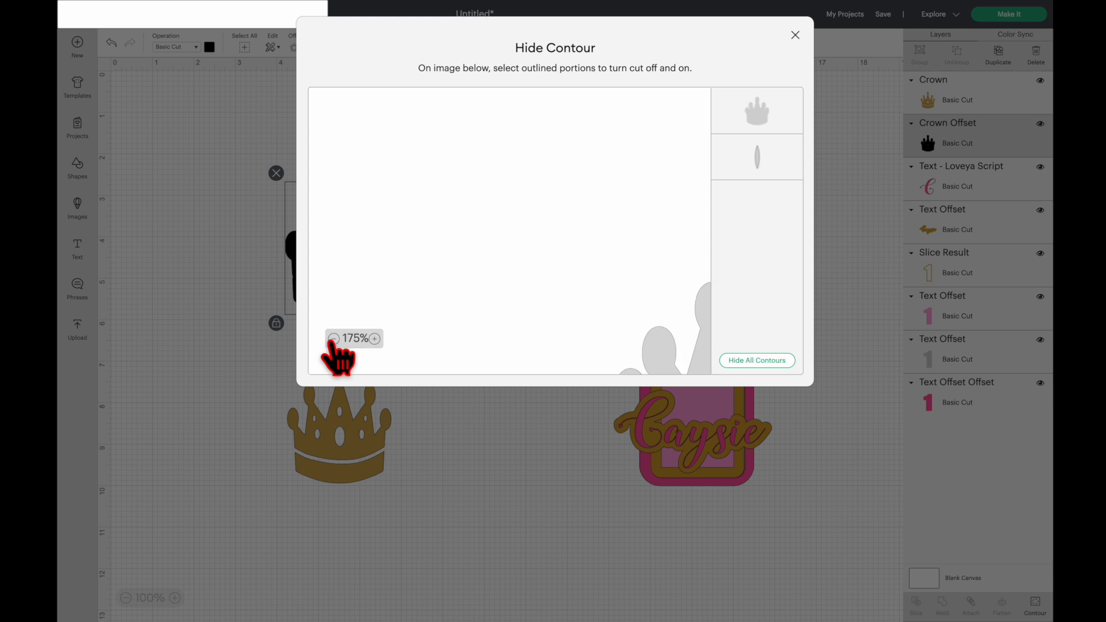
click(757, 156)
click(795, 35)
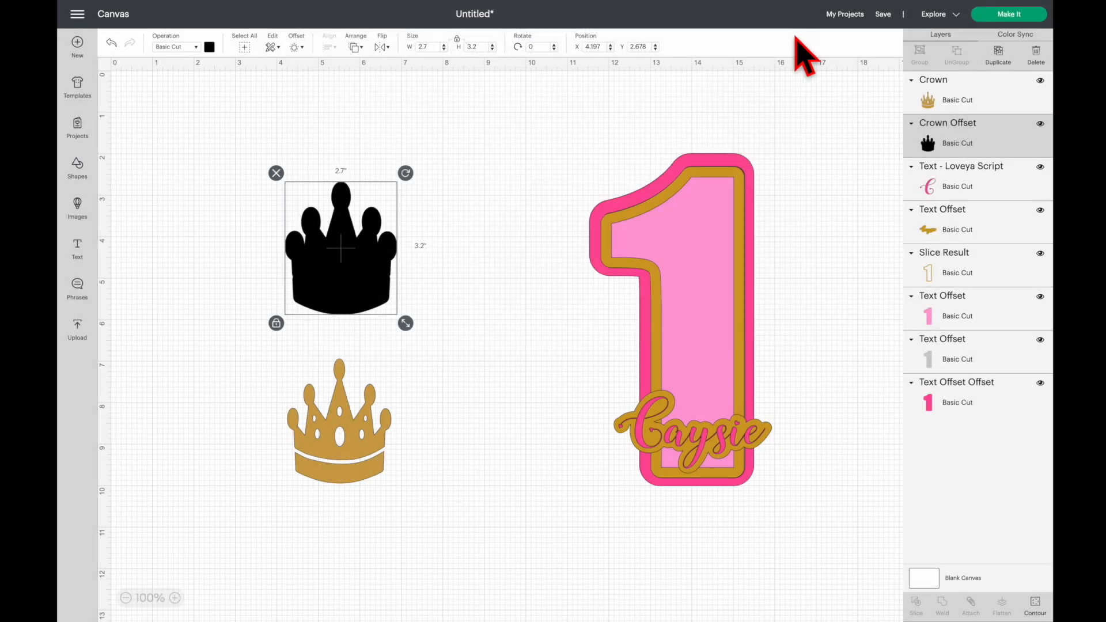
Step: Recolour the crown's offset shape with the number's hot pink and place the gold crown centred on it
click(323, 441)
click(336, 259)
click(209, 47)
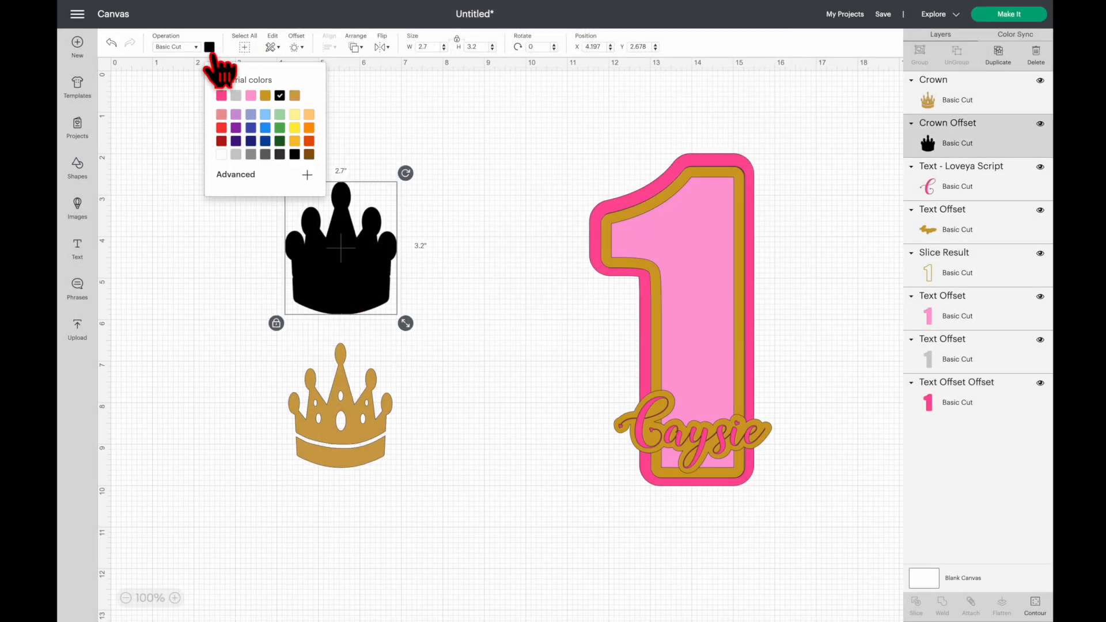
click(221, 95)
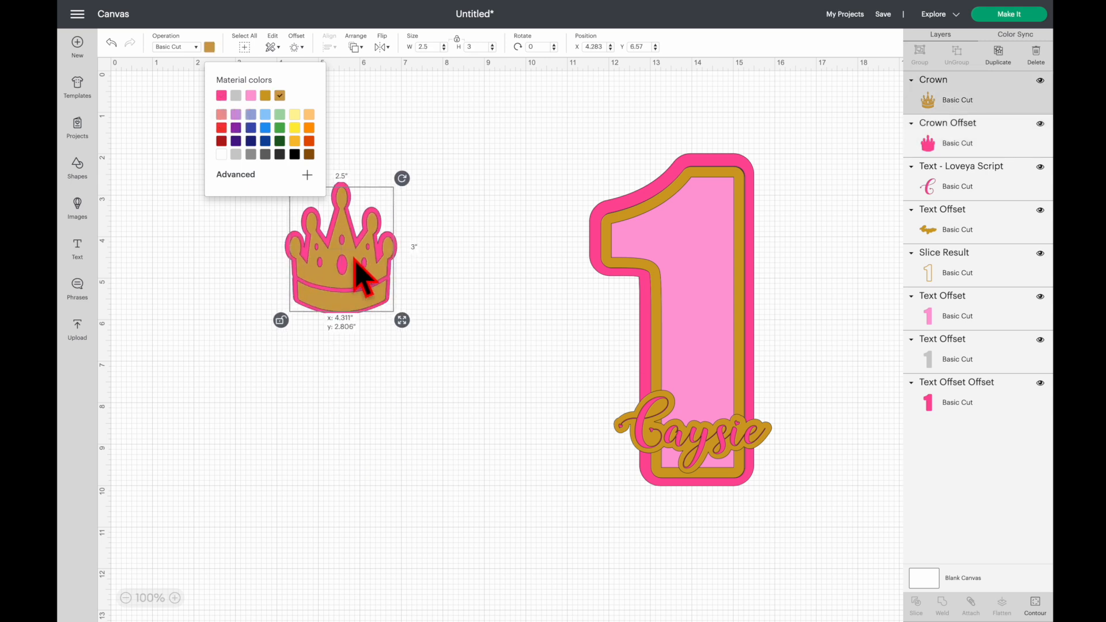
Step: Tilt the layered crown clockwise and set it on the upper corner of the number 1
drag(353, 272, 763, 199)
drag(813, 111, 830, 167)
drag(777, 206, 782, 143)
Step: Select the whole design and move it to the middle of the canvas
key(ctrl+a)
drag(699, 207, 488, 289)
click(649, 275)
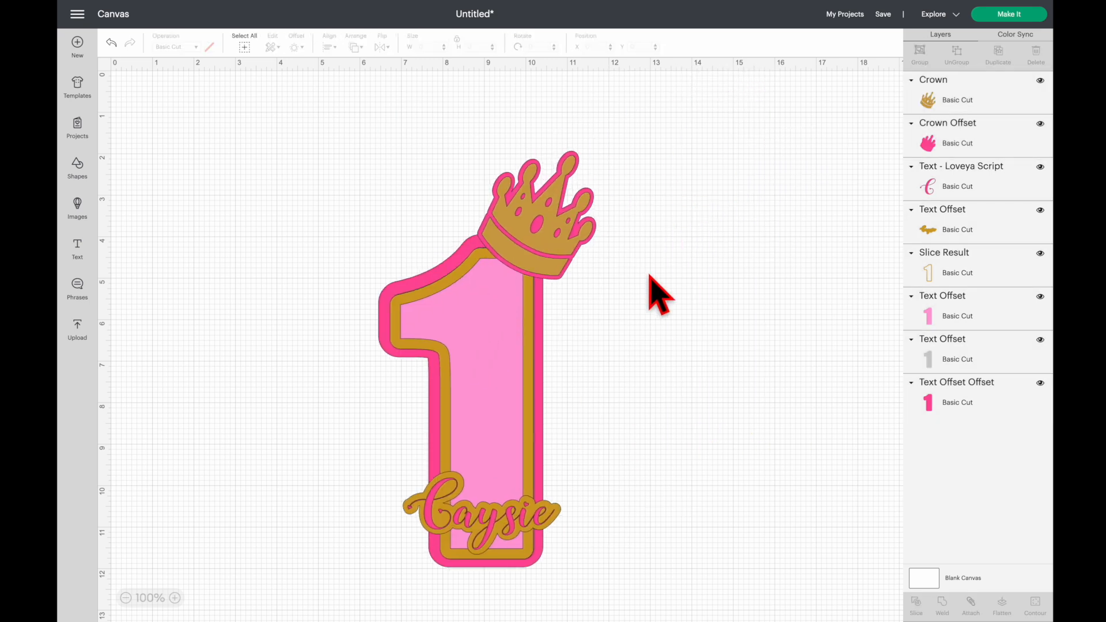
Step: Prepare the project for cutting and review the first three mats
click(1014, 14)
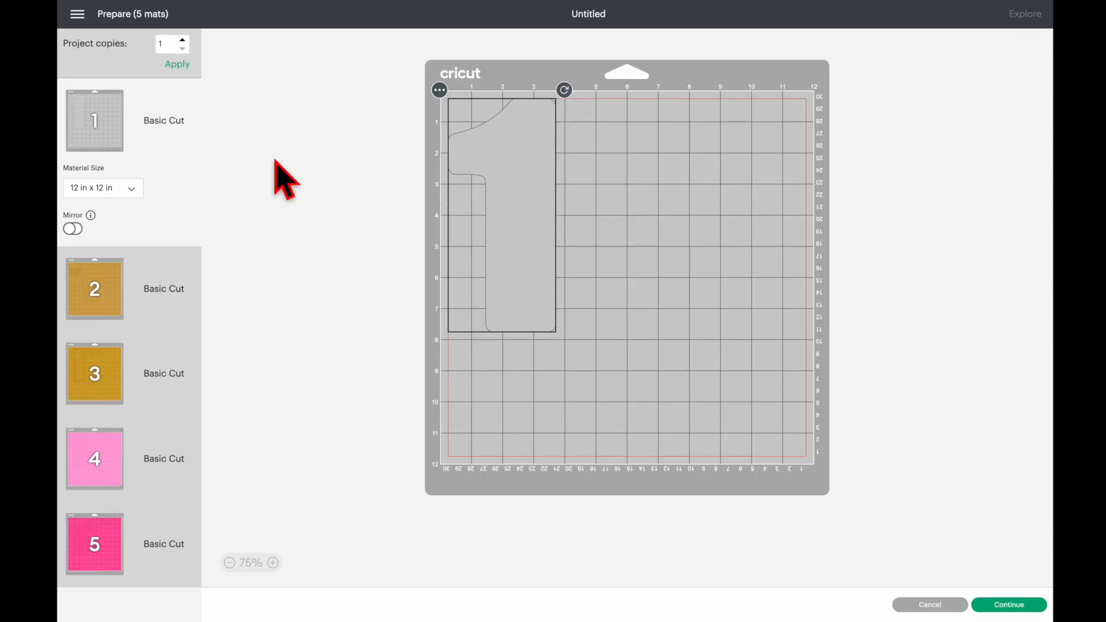
click(116, 301)
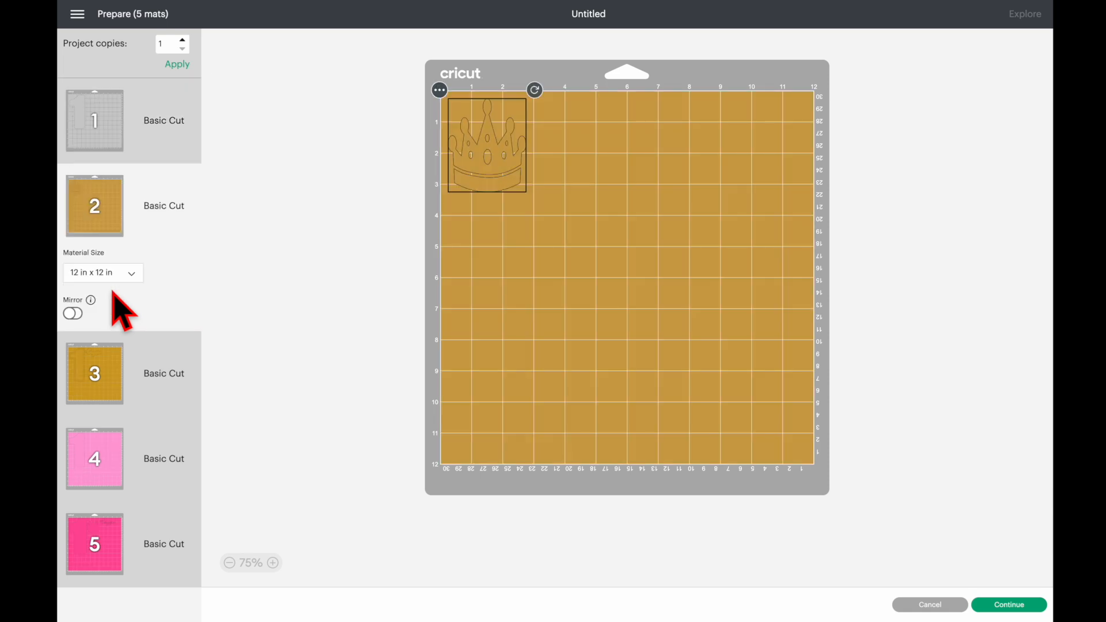
click(81, 378)
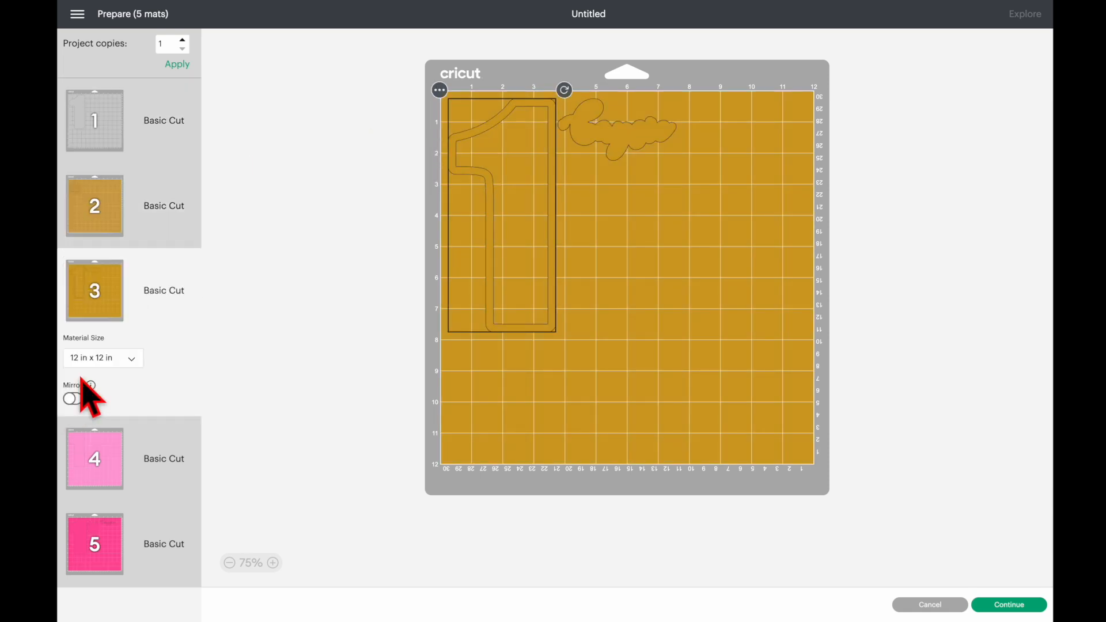
Step: Move the crown from mat 2 onto the darker gold mat with the number outline and the name's offset
click(99, 220)
click(440, 90)
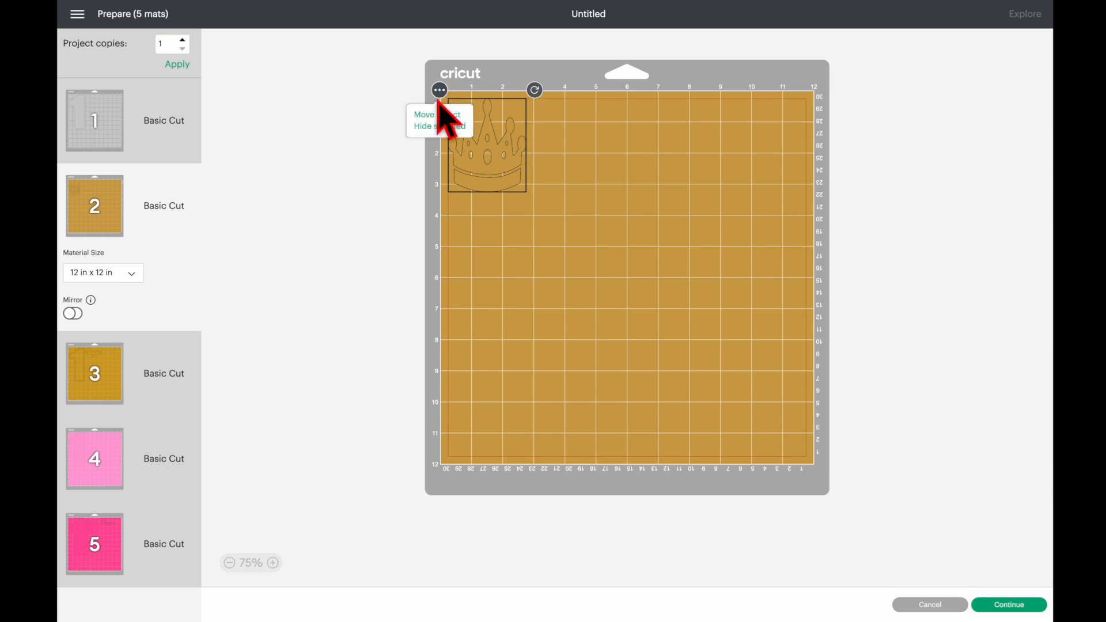
click(433, 115)
click(542, 133)
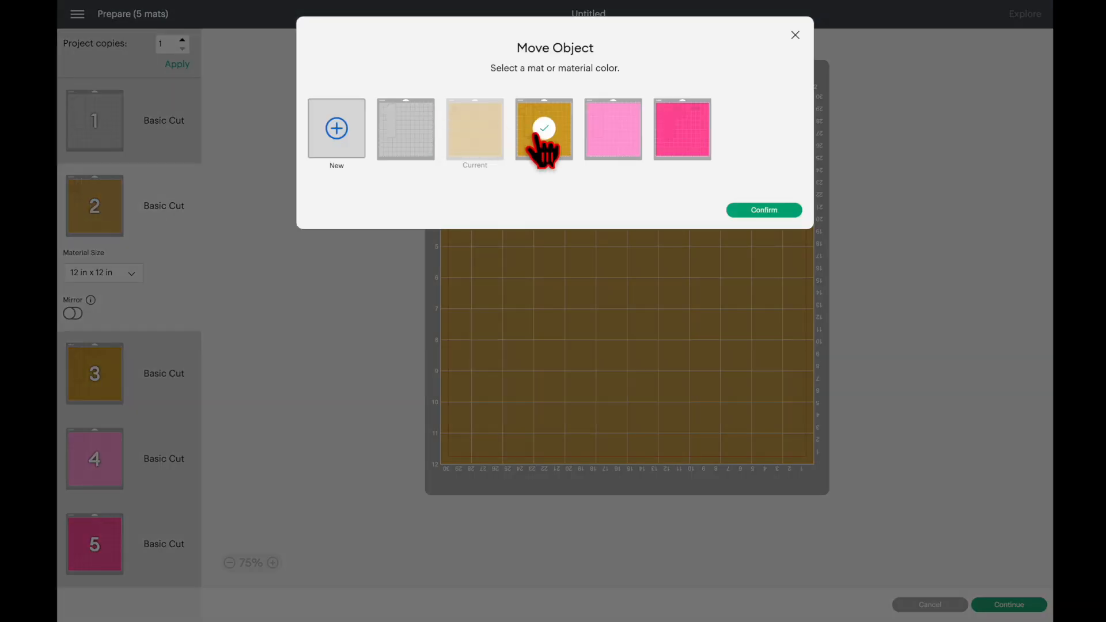
click(752, 213)
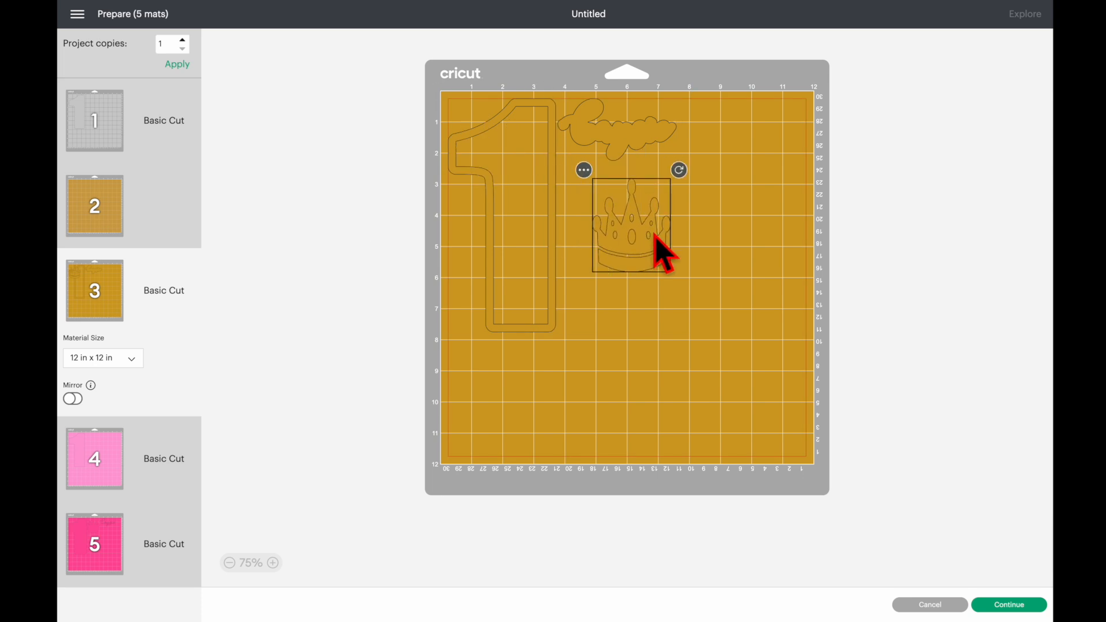
Step: Move the script name off the hot pink mat onto a new mat with the light purple material colour
click(104, 547)
drag(727, 145, 743, 315)
click(667, 258)
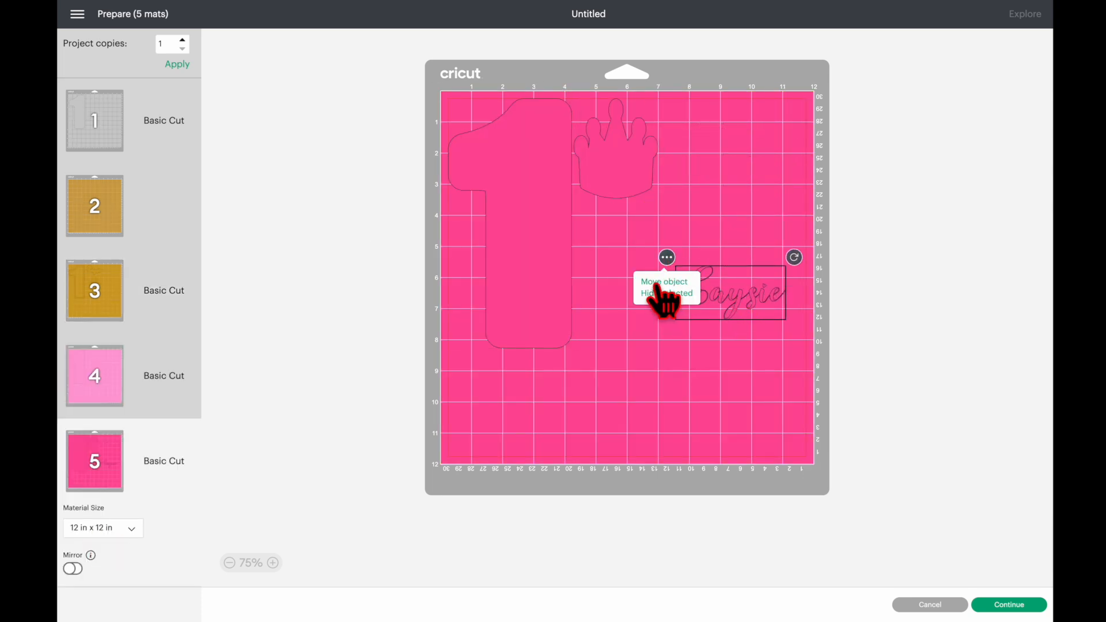
click(663, 282)
click(340, 143)
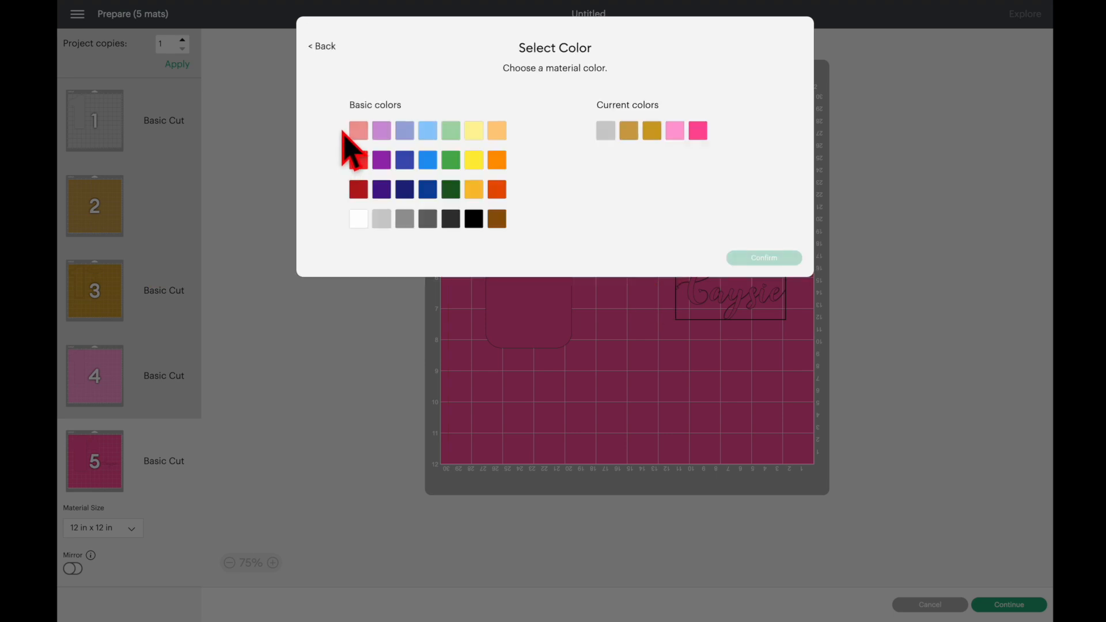
click(382, 132)
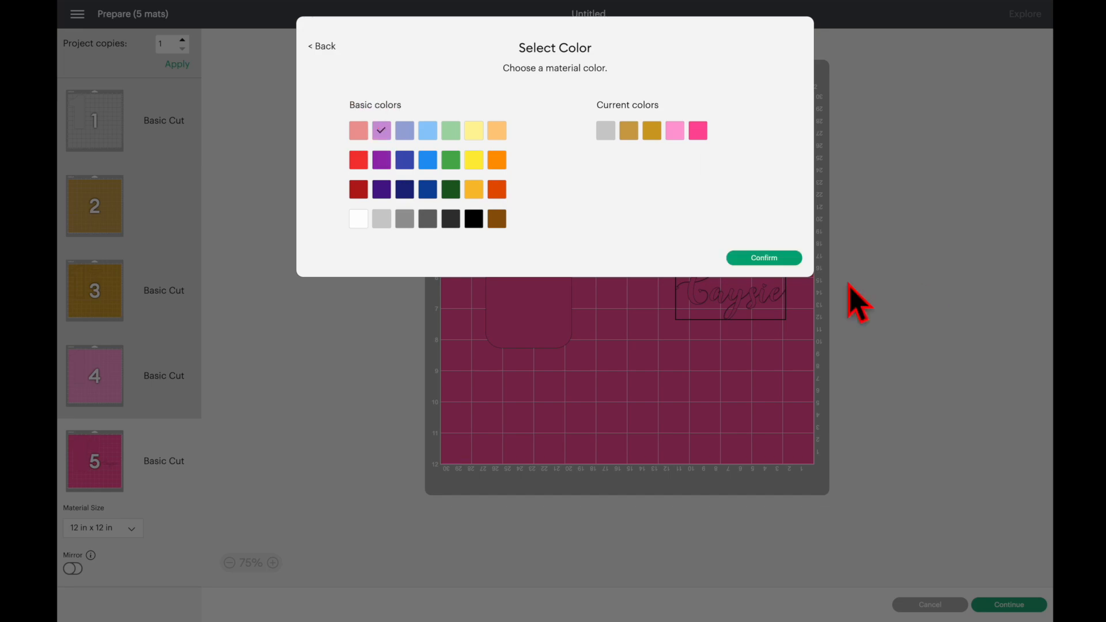
click(764, 258)
Step: Continue to the cut settings and set the first mat's base material to Mylar
click(1009, 605)
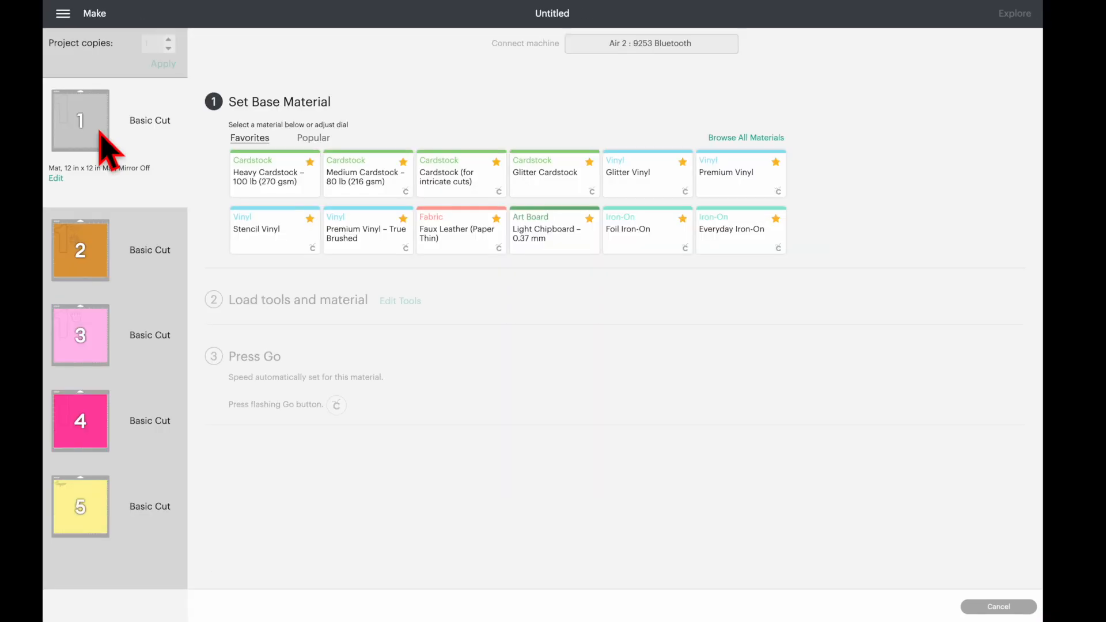
click(738, 140)
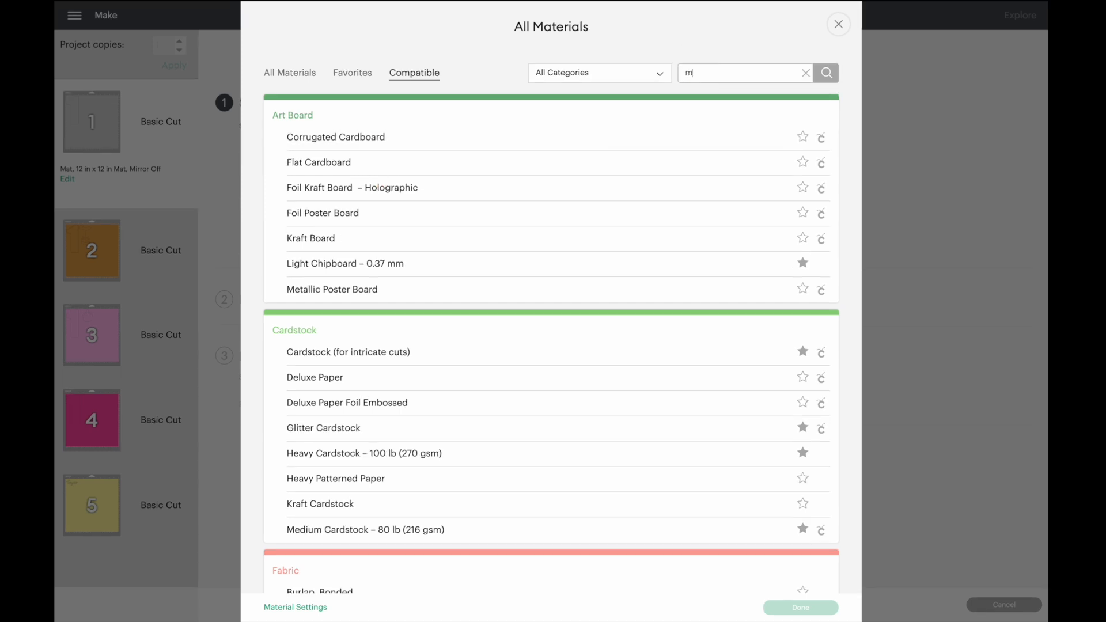
text(mylar)
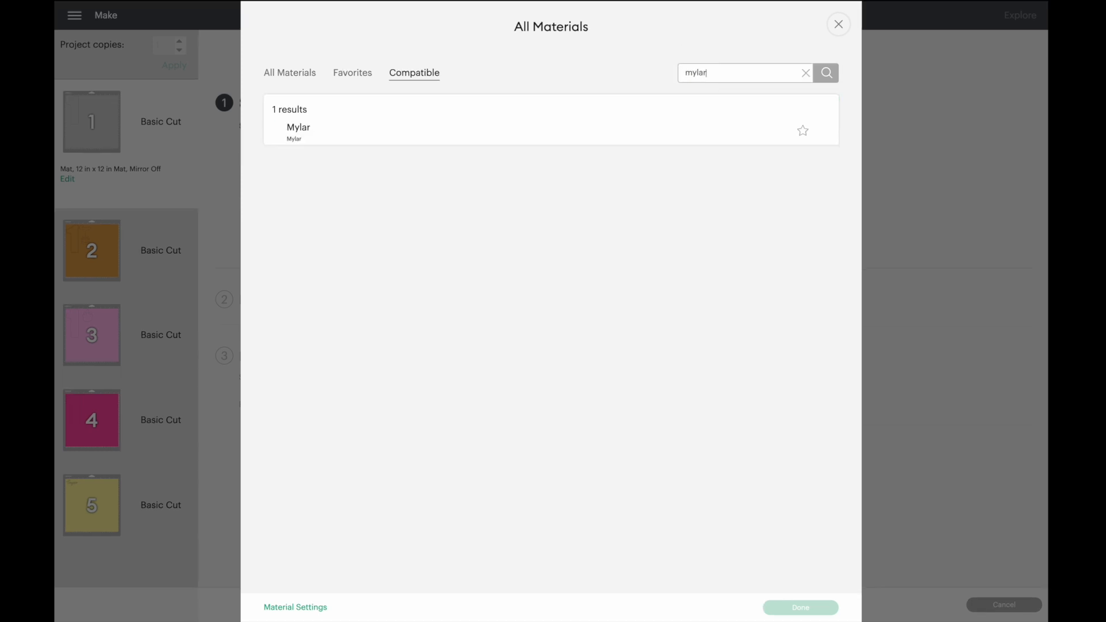
click(546, 130)
click(795, 607)
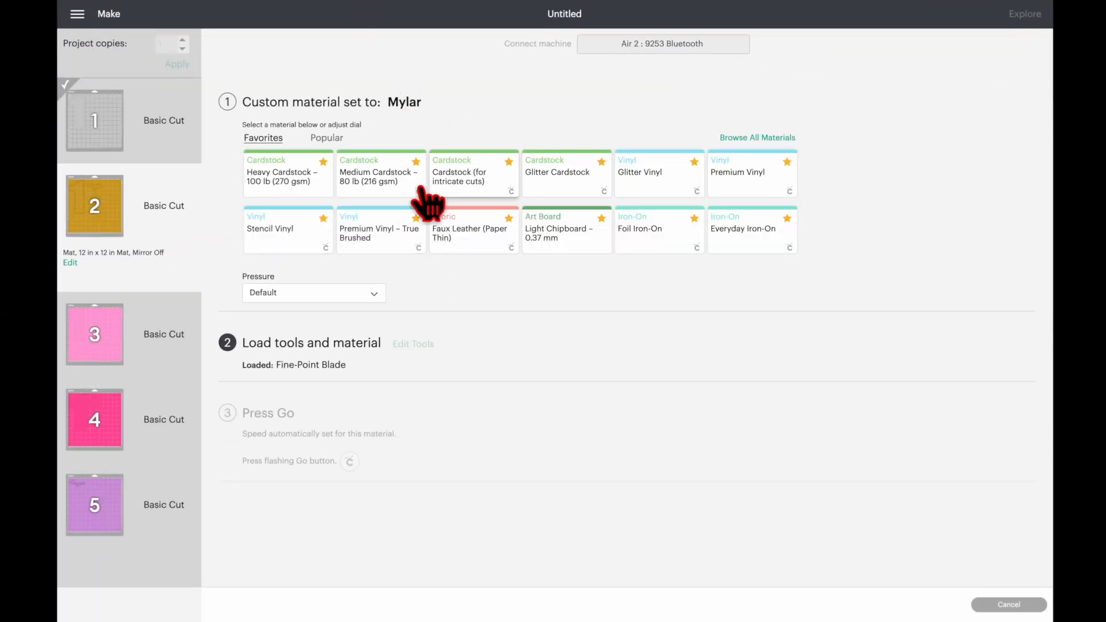
Step: Set the gold mat's material to Medium Cardstock – 80 lb (216 gsm) with More pressure
click(381, 176)
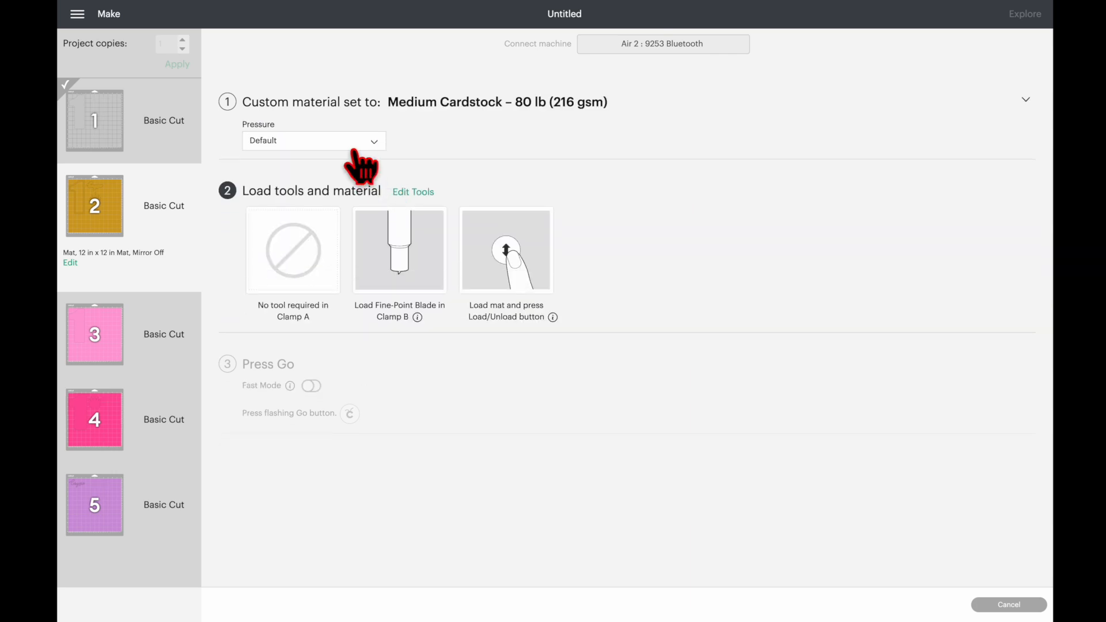
click(352, 148)
click(350, 159)
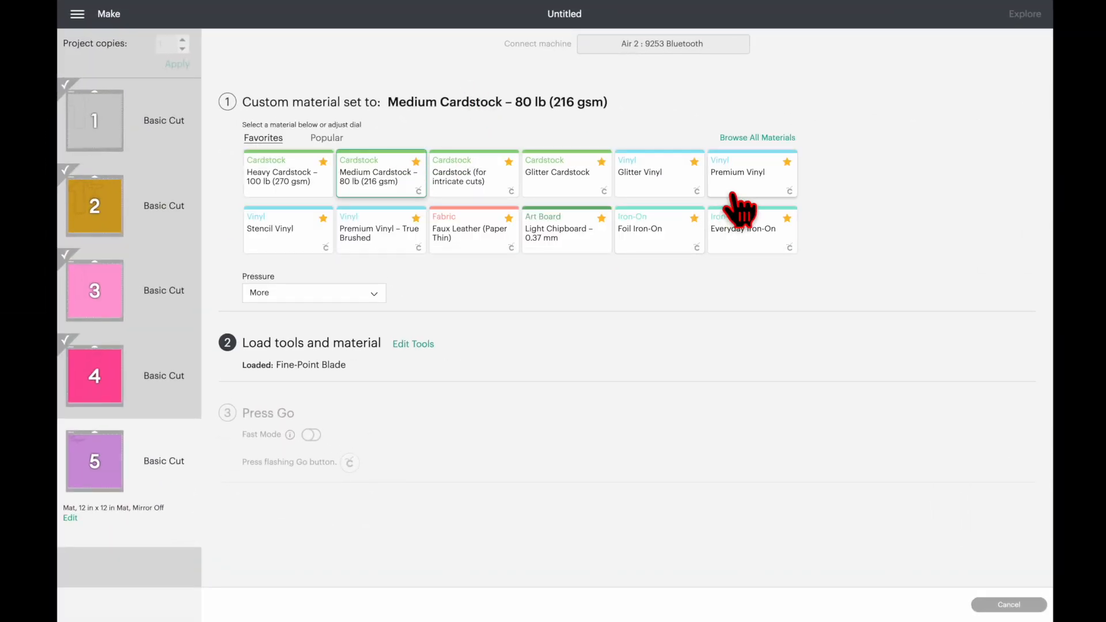
Step: Set the light purple mat's material to Premium Vinyl with More pressure
click(733, 196)
click(357, 143)
click(345, 158)
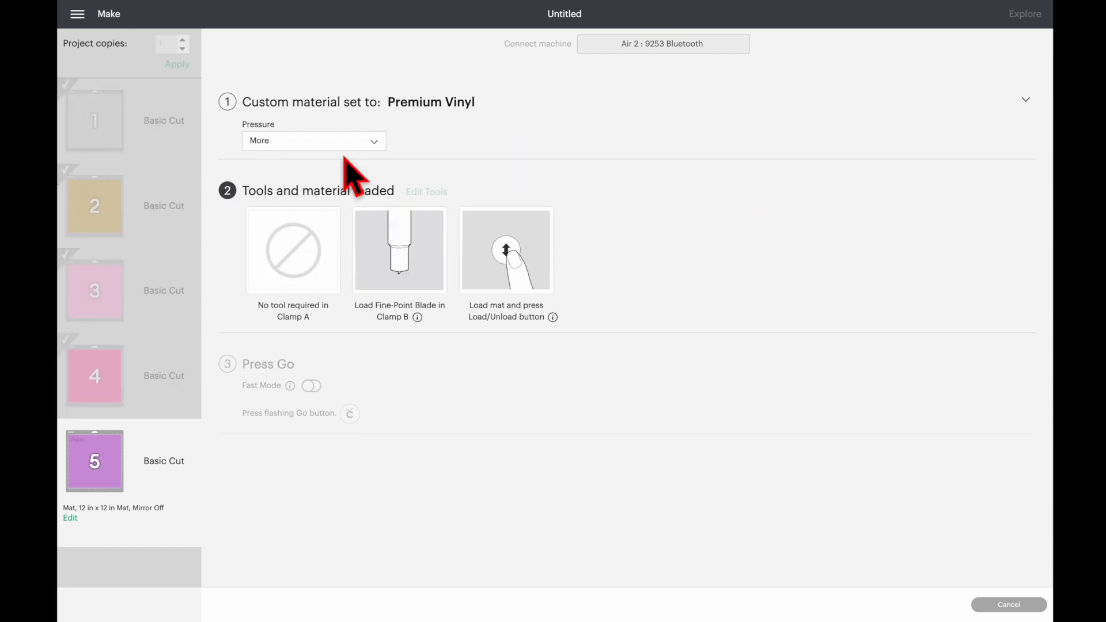